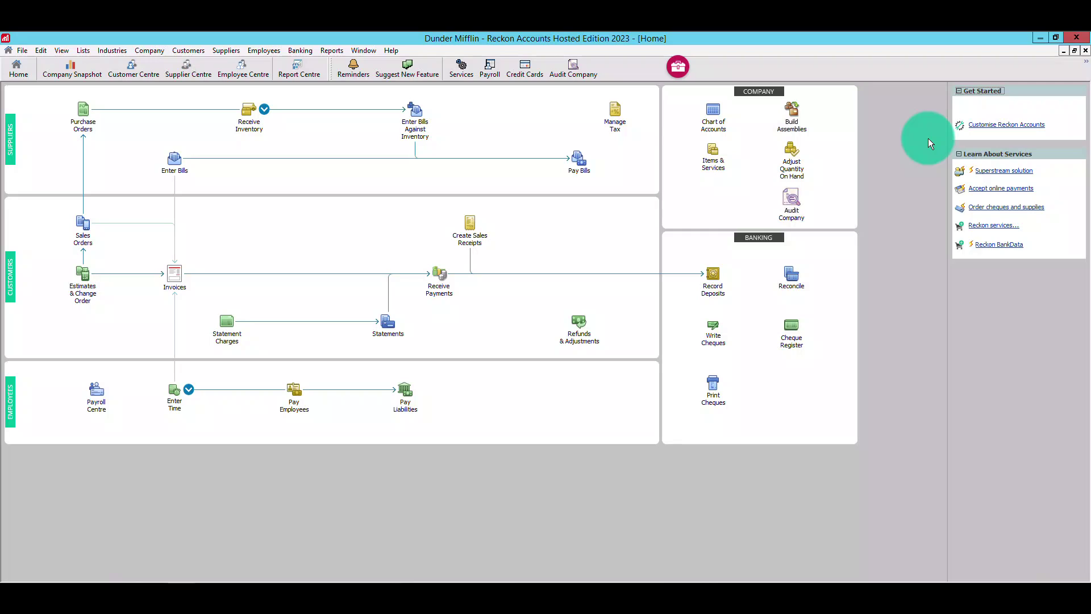
Launch STP Phase 2 Setup from the Employees menu and maximise the Migration Assistant window
left_click(271, 50)
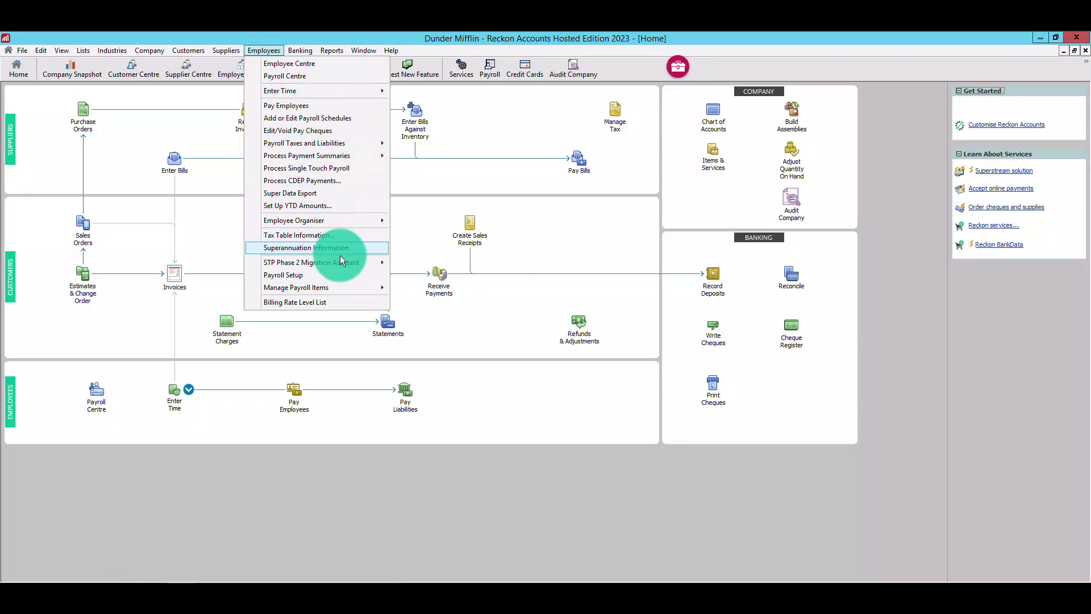
mouse_move(367, 268)
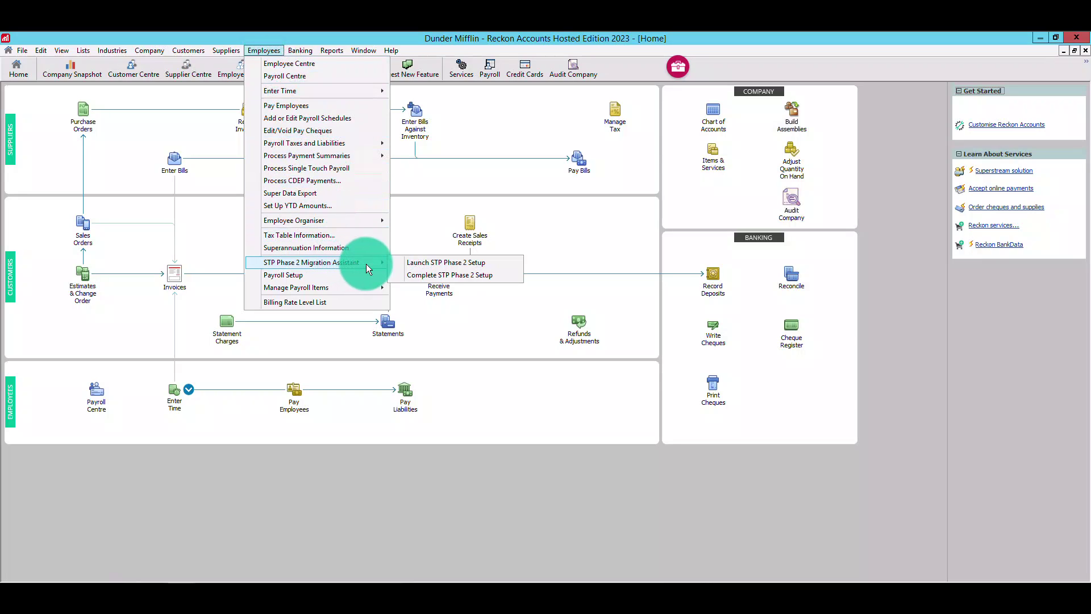
left_click(499, 263)
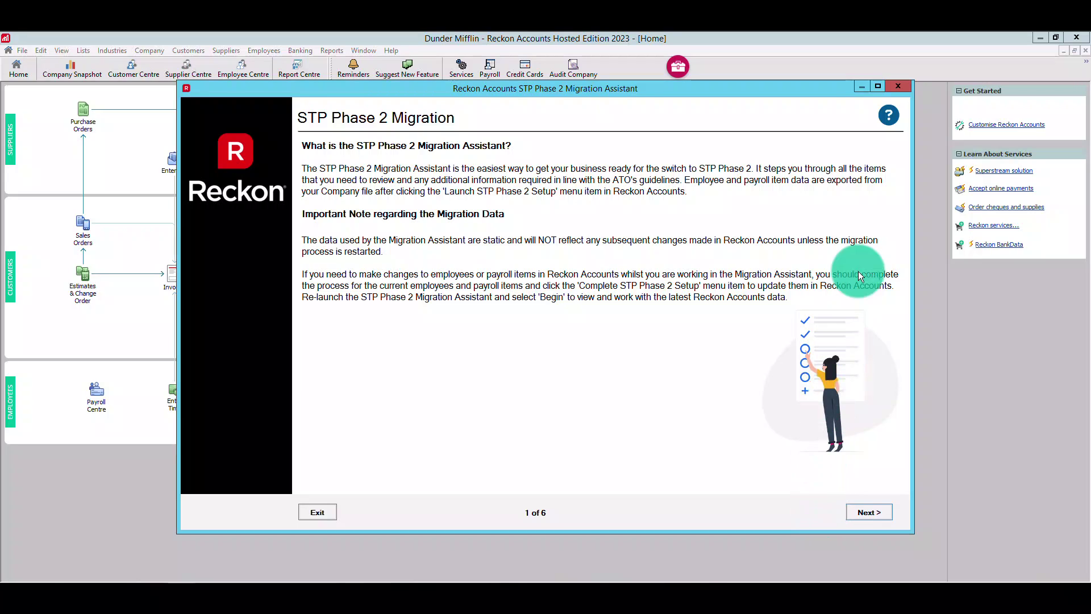
left_click(877, 87)
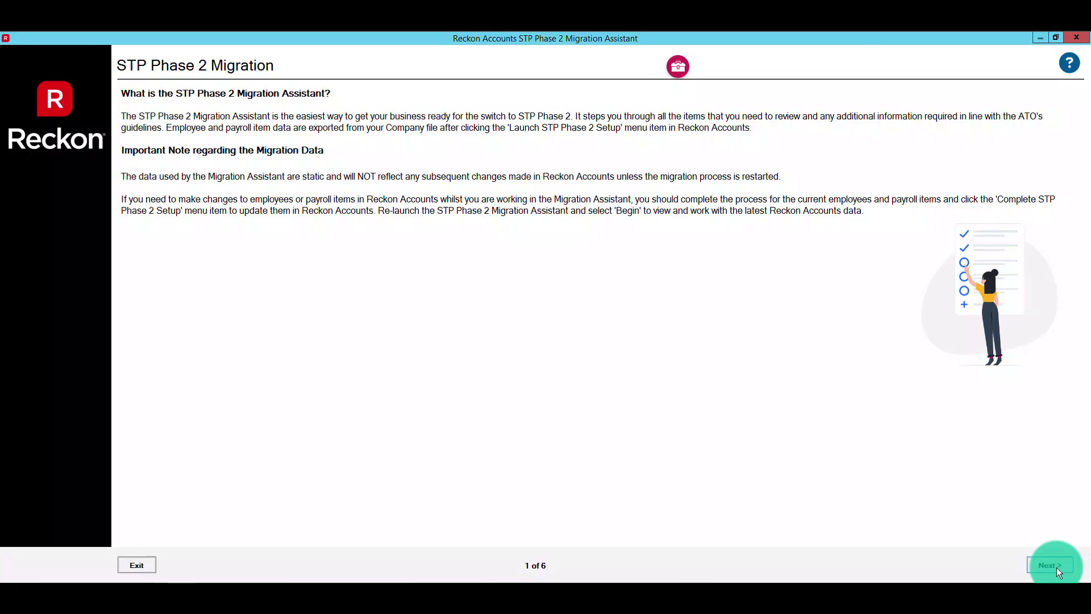
Advance to Employment Details and give the first employee the SAW - Salary and Wages income type
key("Return")
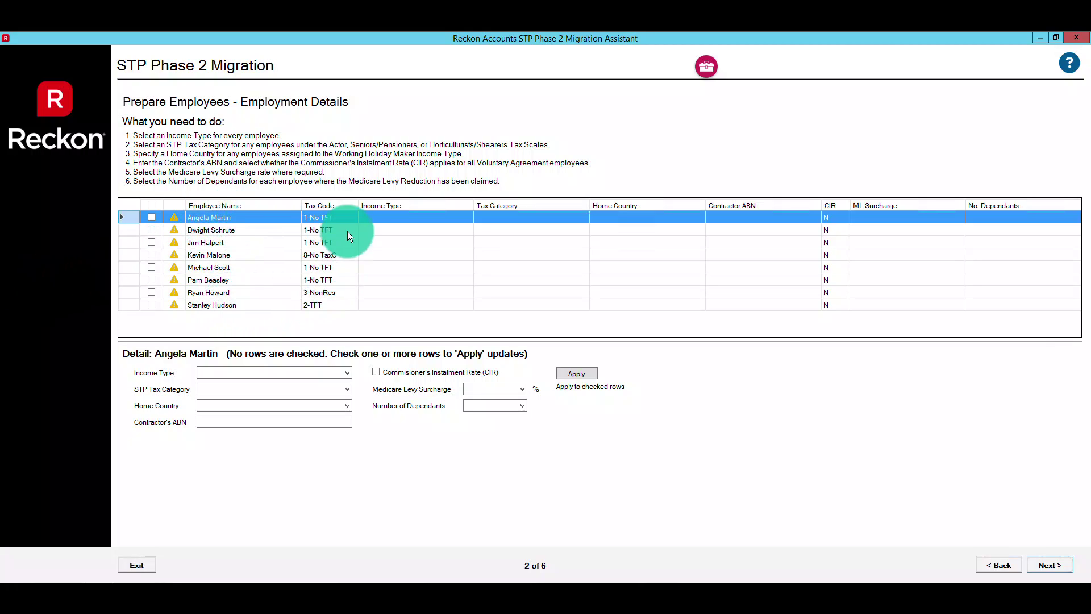
left_click(151, 217)
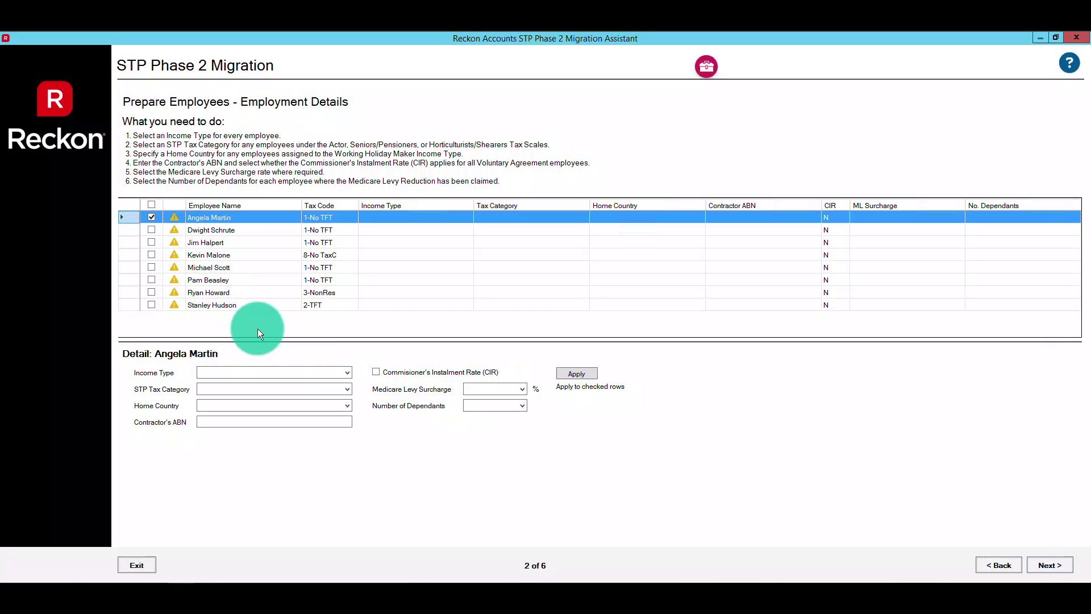
left_click(346, 374)
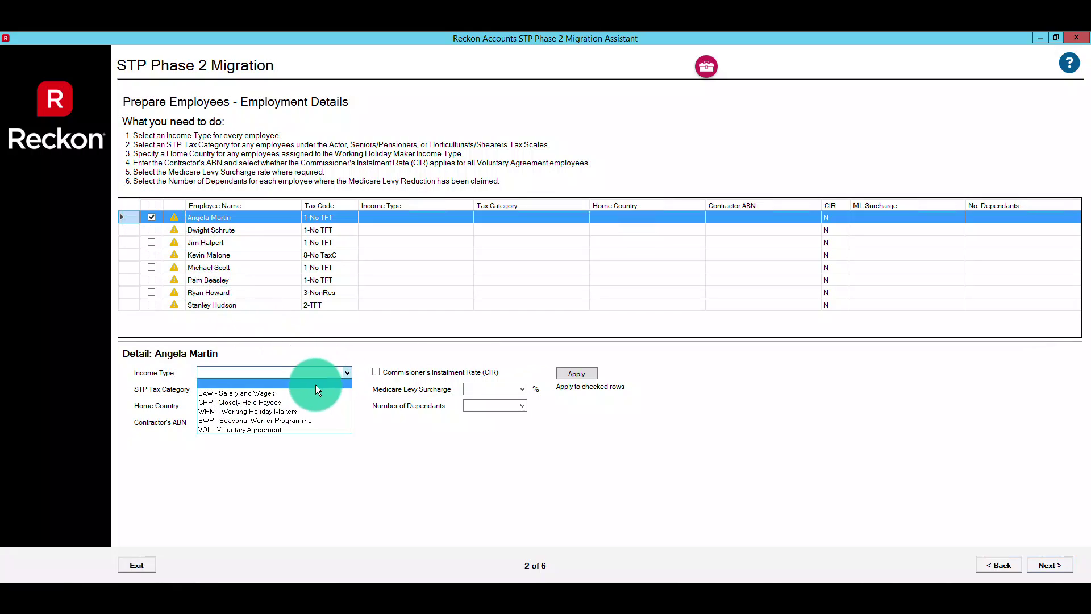
left_click(314, 393)
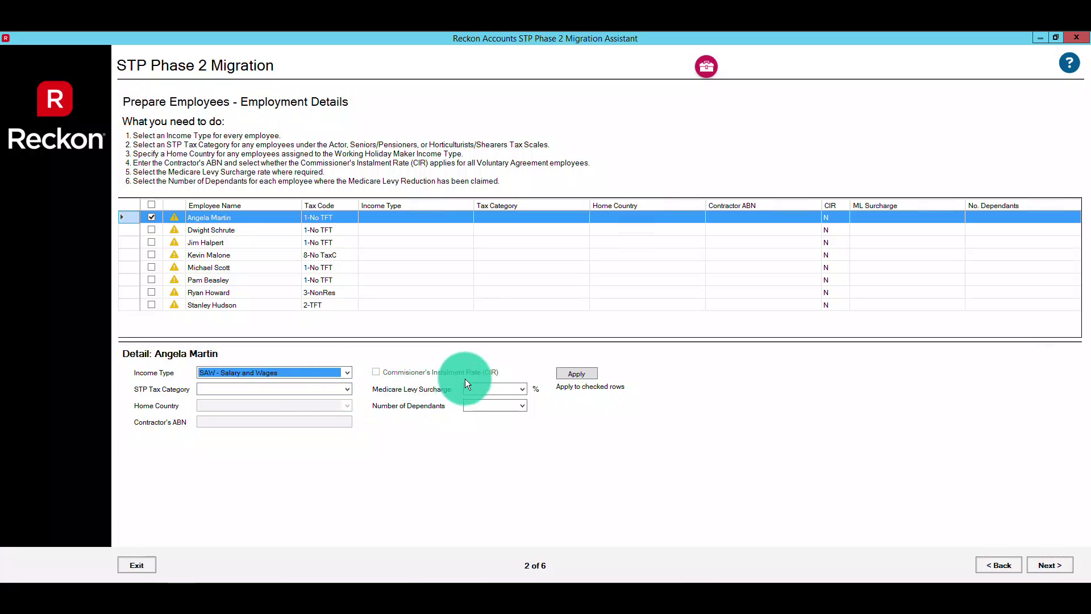
left_click(588, 373)
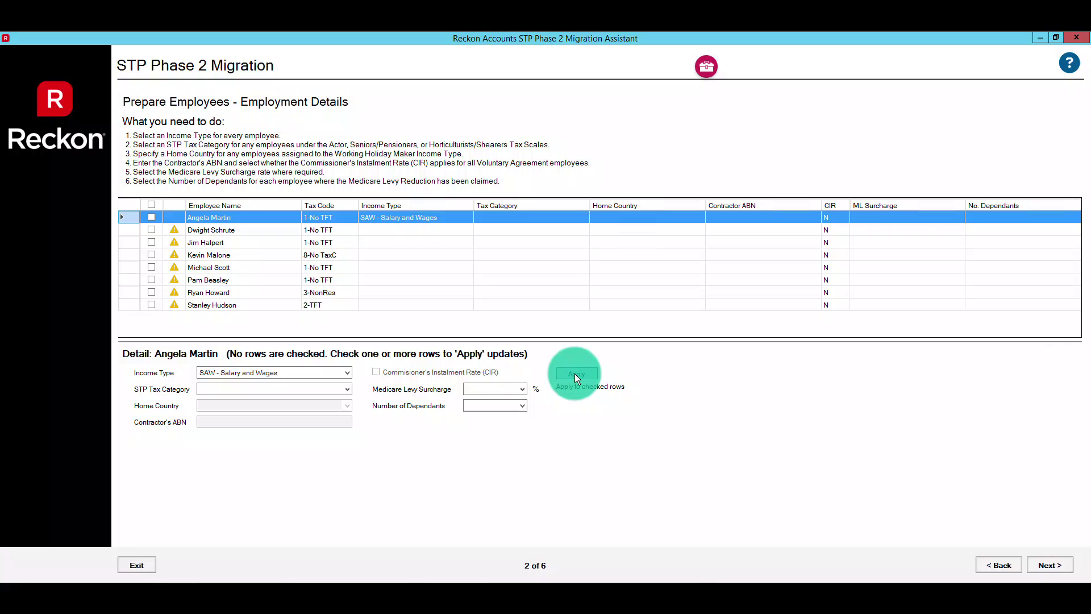
Bulk-apply SAW - Salary and Wages to the second, third, fifth and sixth employees
left_click(150, 230)
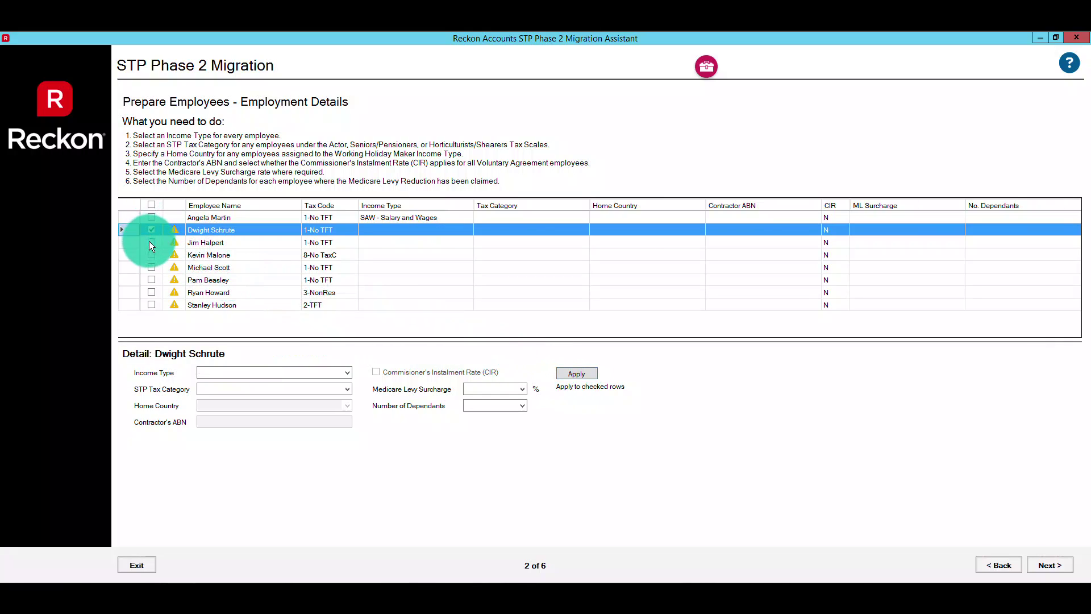
left_click(150, 243)
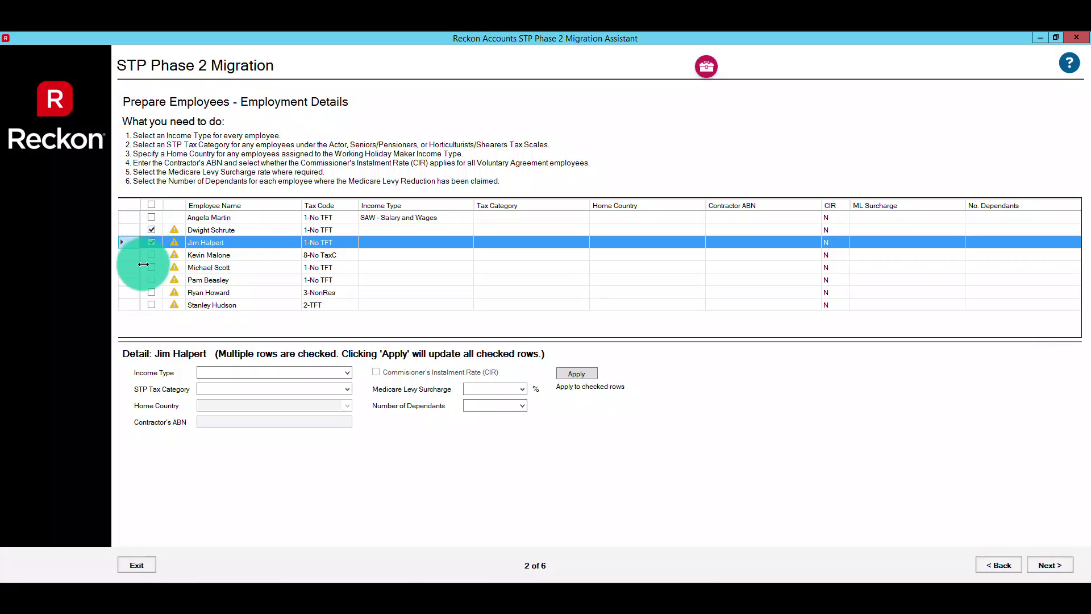
left_click(151, 267)
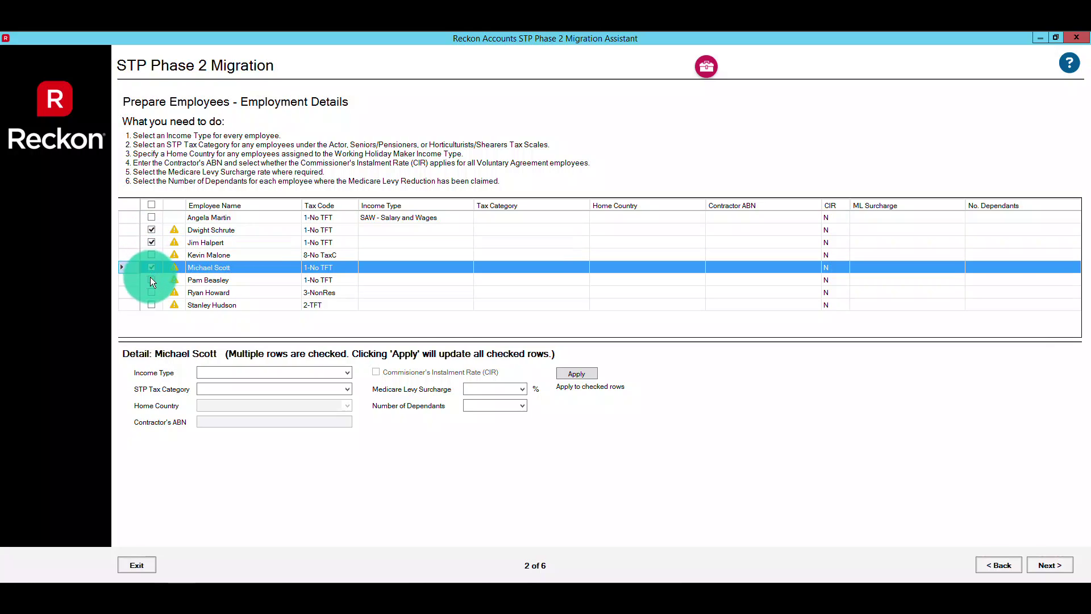
left_click(151, 280)
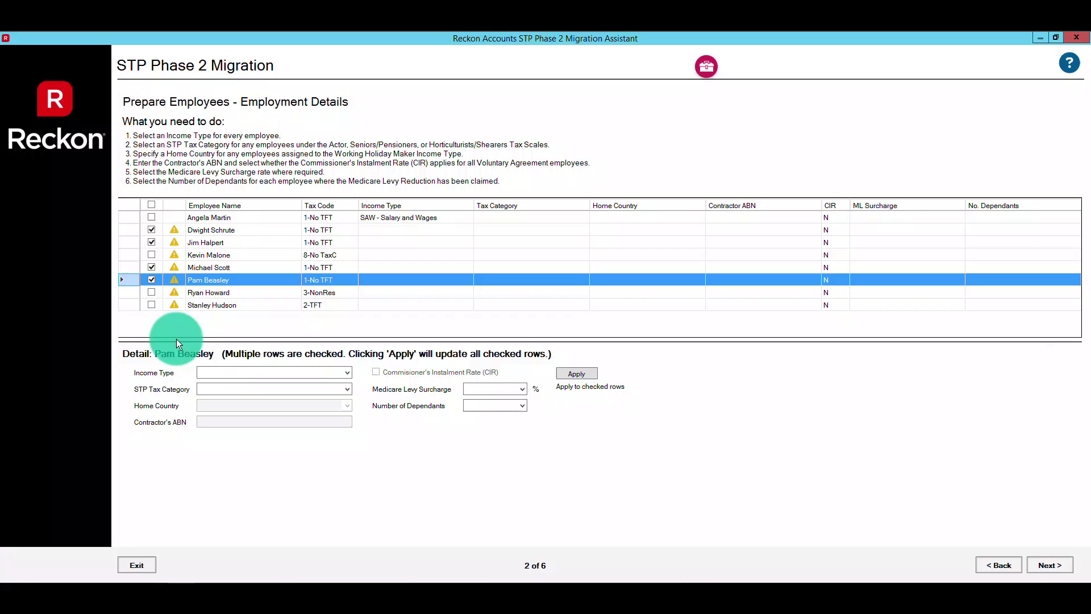
left_click(348, 373)
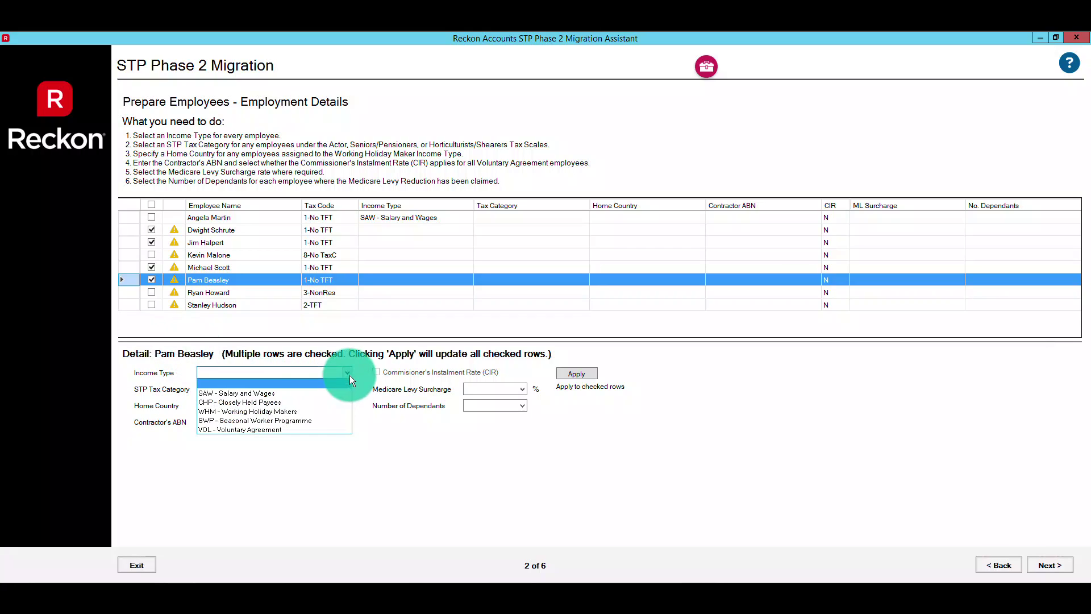
left_click(309, 393)
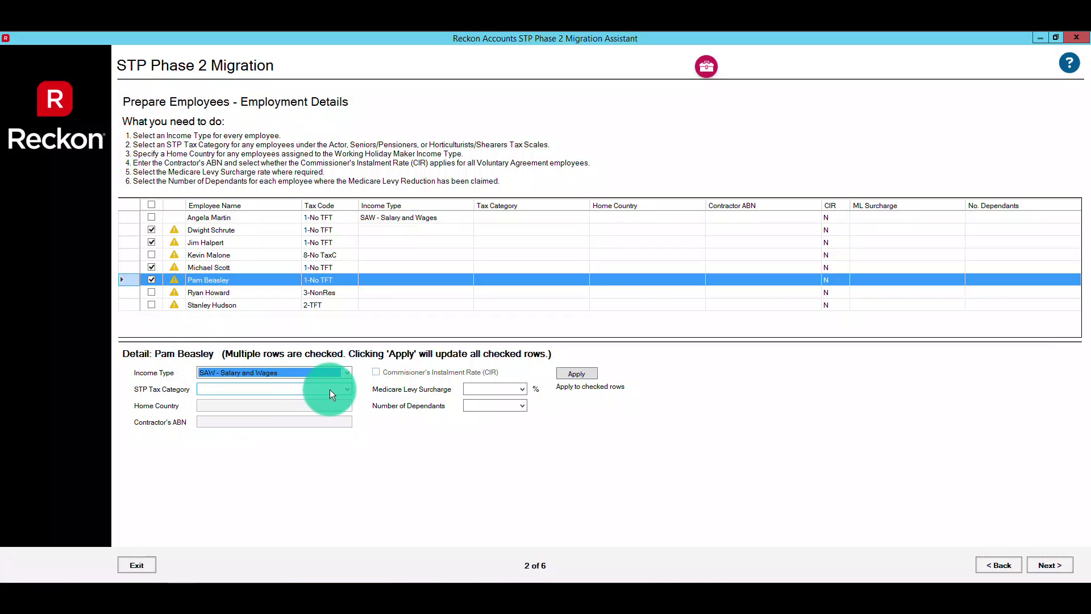
left_click(575, 373)
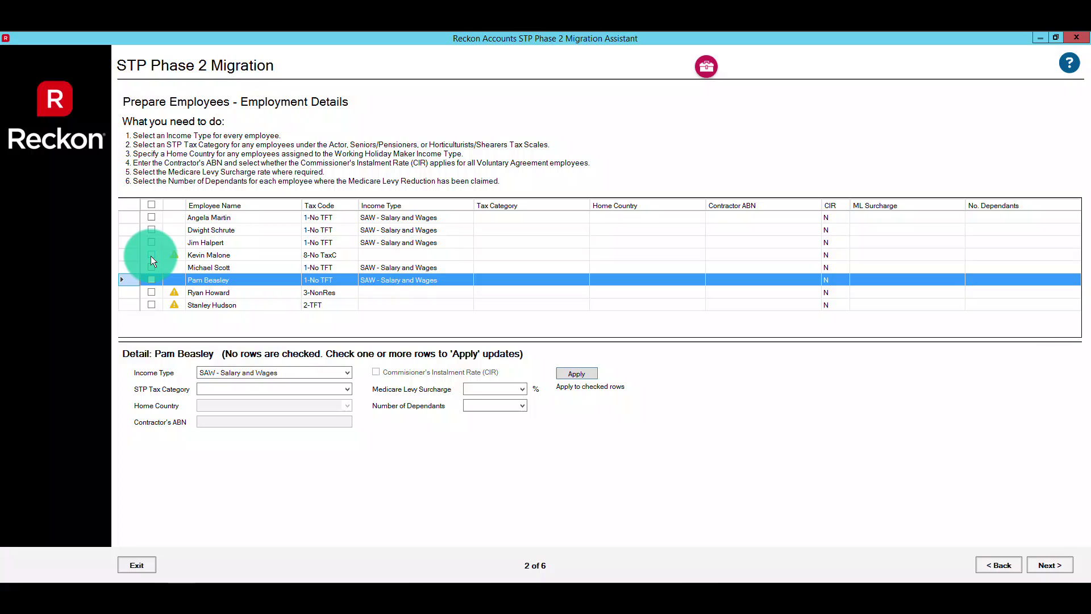
Set the seventh employee to WHM - Working Holiday Makers with home country United States of America
left_click(150, 294)
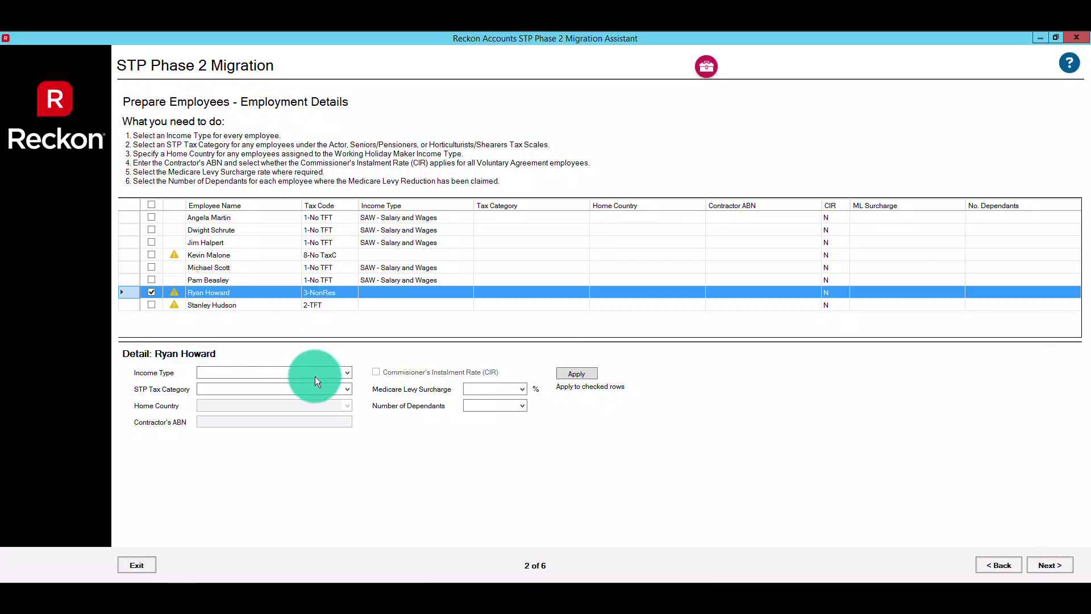
left_click(348, 372)
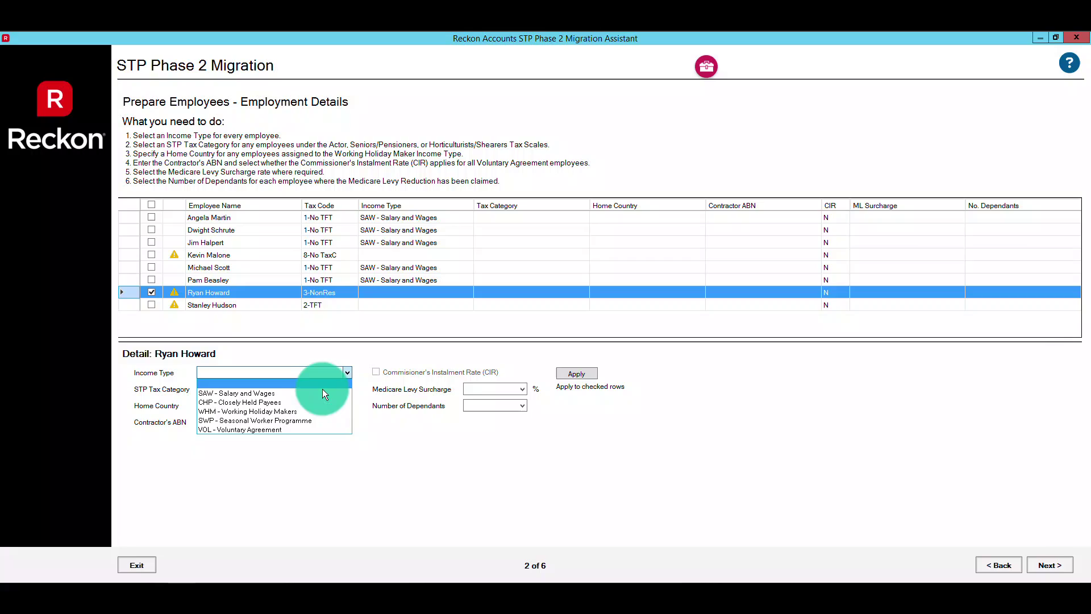
left_click(287, 411)
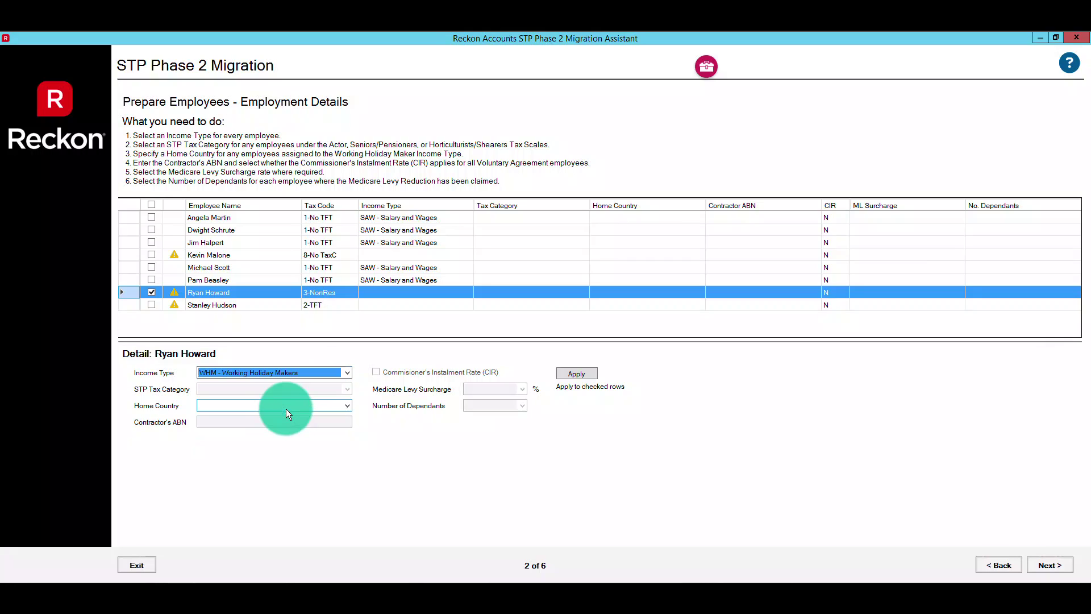
left_click(347, 407)
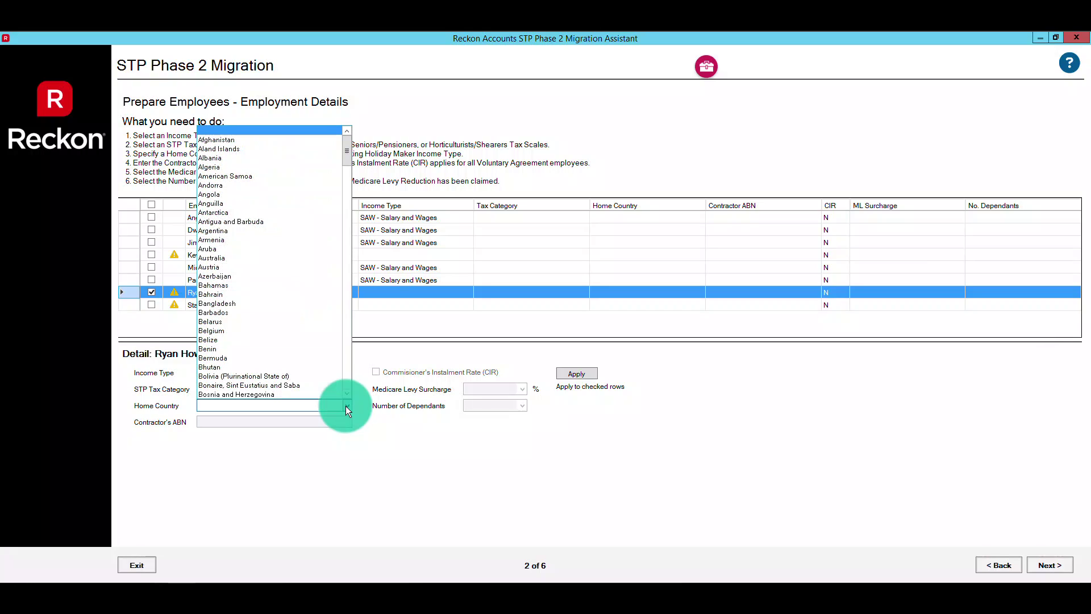
key("u")
scroll(289, 359, "down", 2)
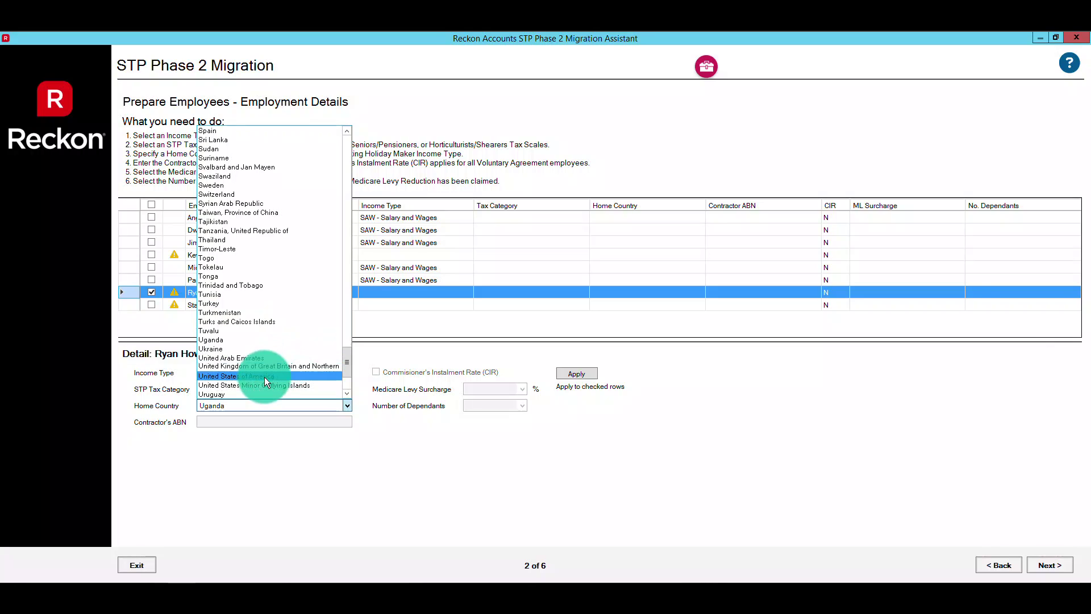
left_click(264, 377)
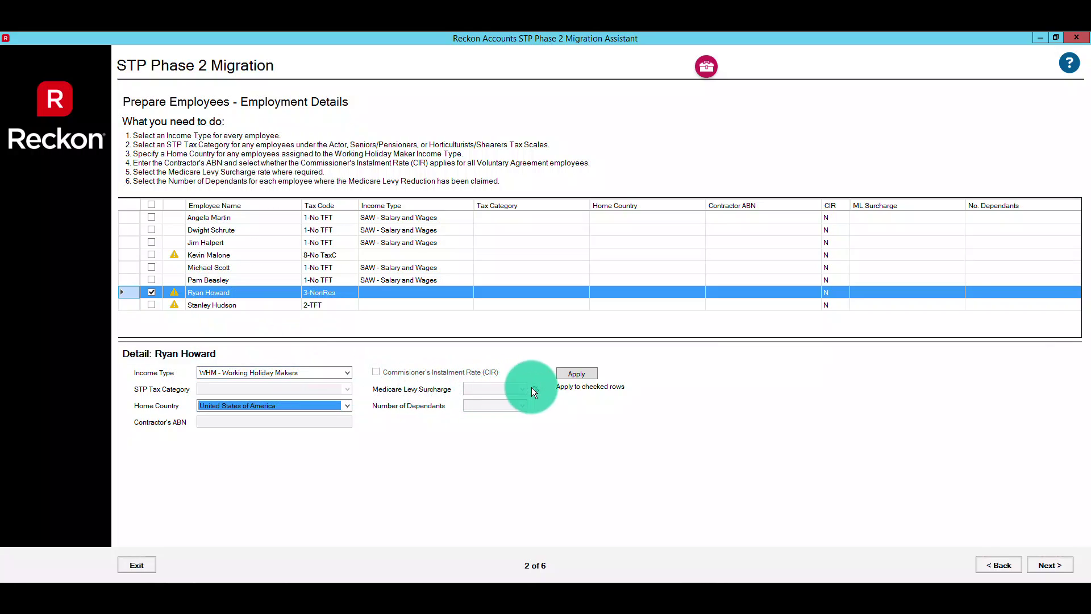
left_click(575, 374)
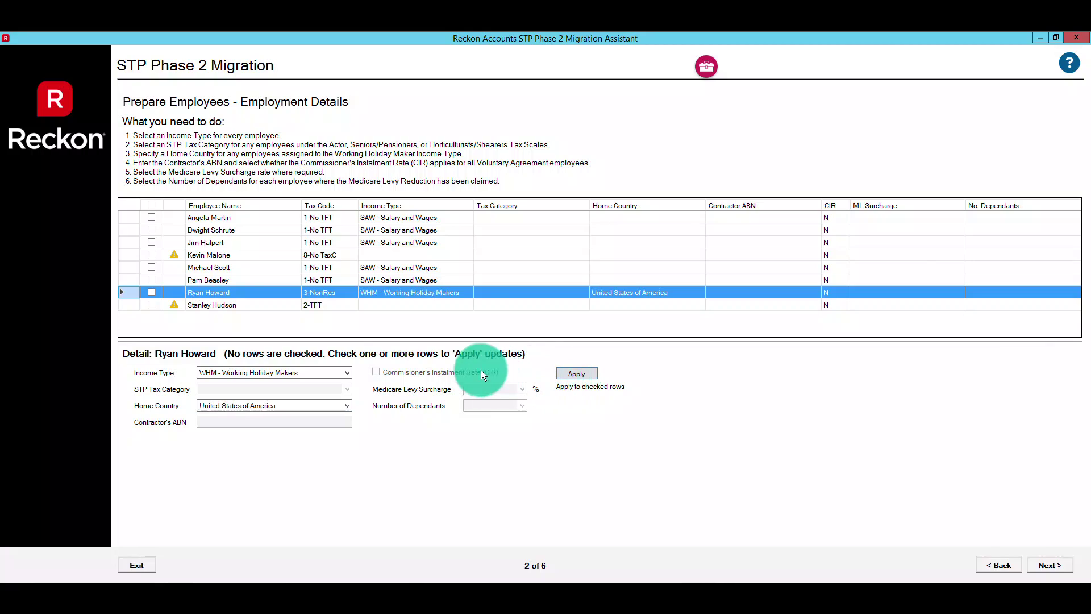
Give the fourth employee SAW - Salary and Wages income type and Actor - TFT tax category
left_click(152, 255)
left_click(347, 372)
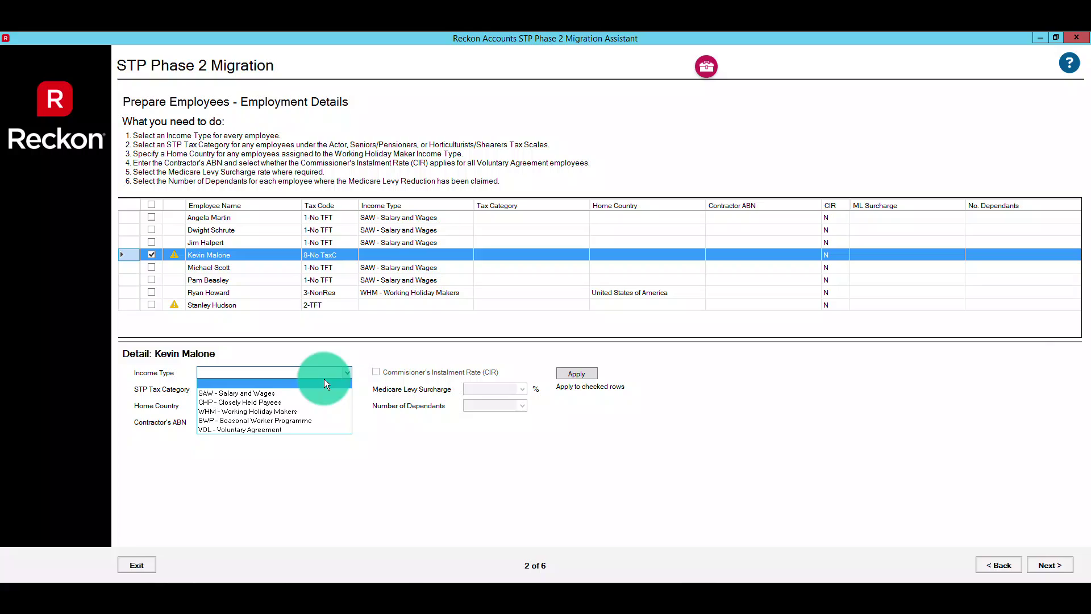
left_click(286, 394)
left_click(346, 389)
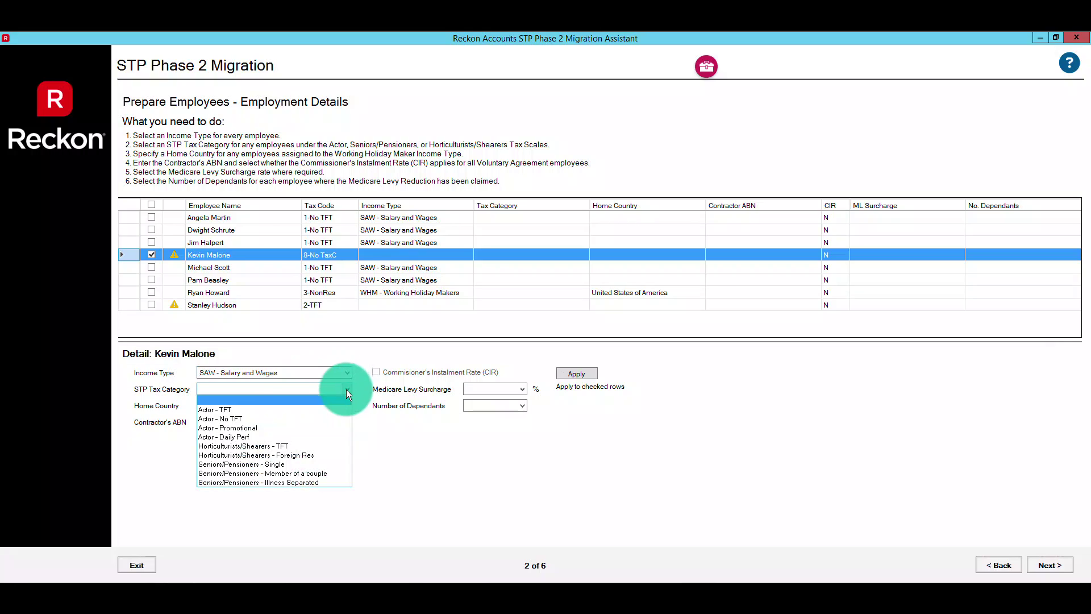
left_click(282, 410)
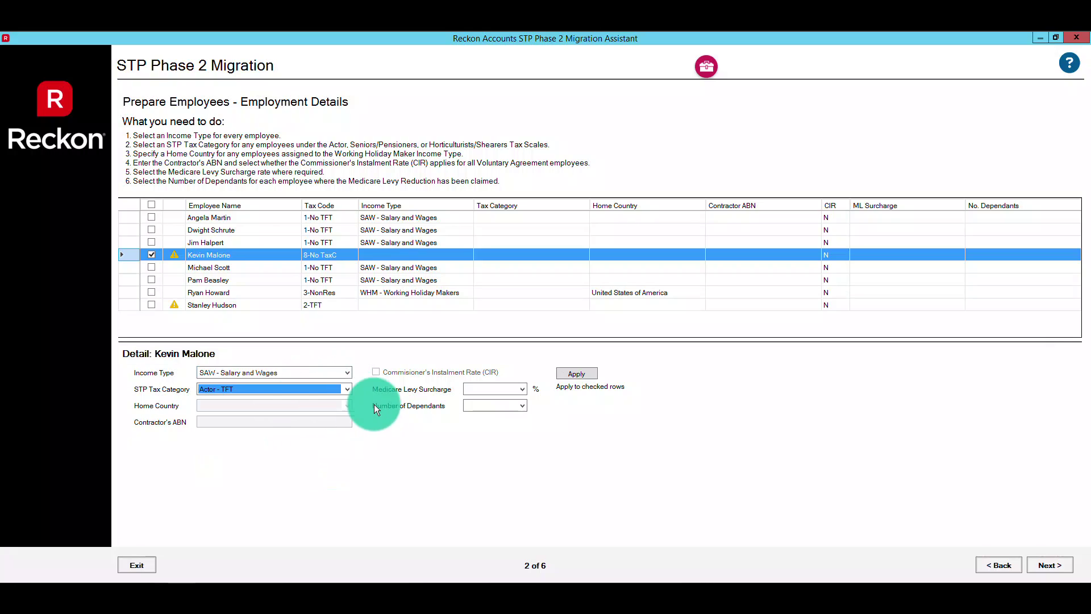
left_click(576, 374)
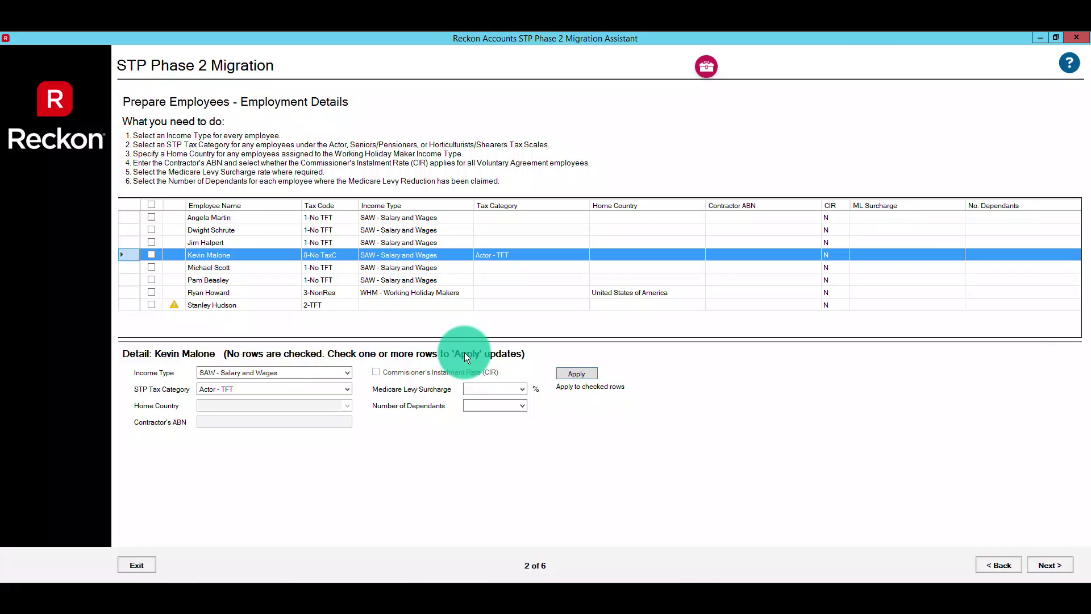
Give the last employee SAW - Salary and Wages and a 1.00 Medicare levy surcharge
left_click(151, 304)
left_click(347, 373)
left_click(297, 389)
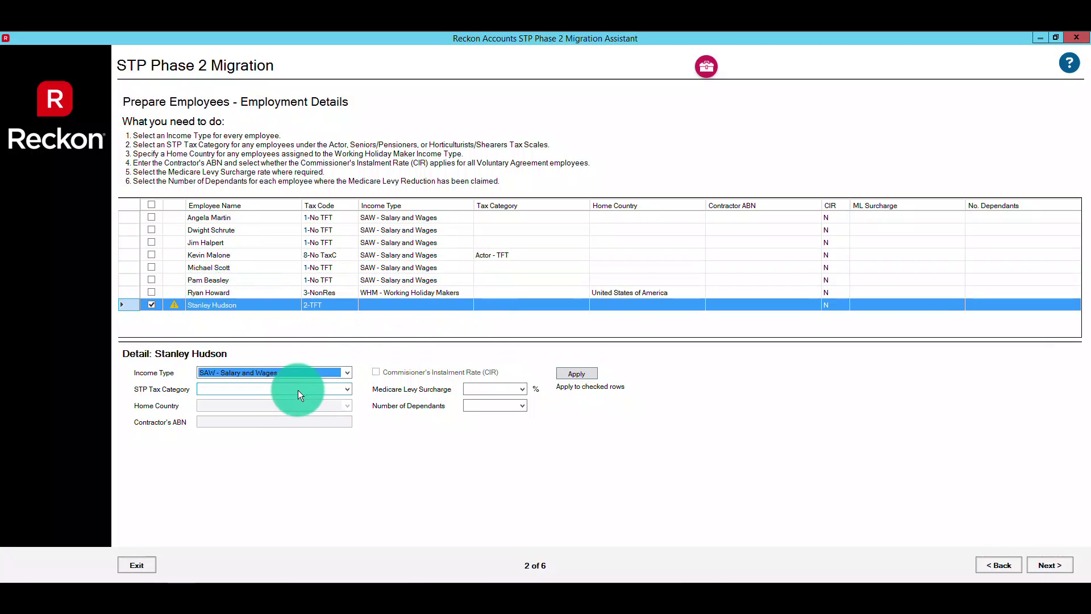
left_click(518, 390)
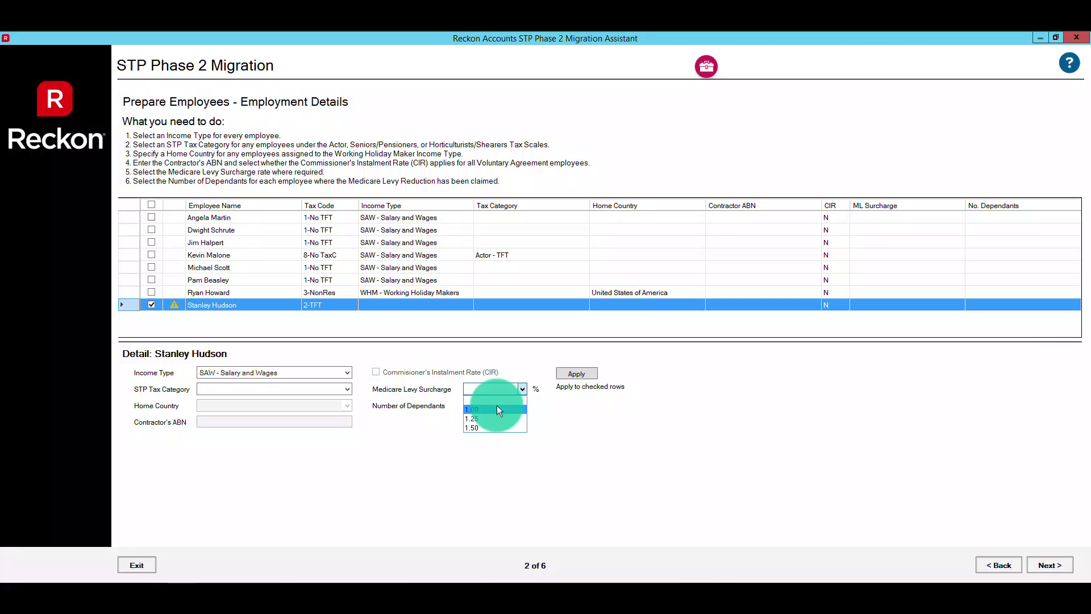
left_click(582, 375)
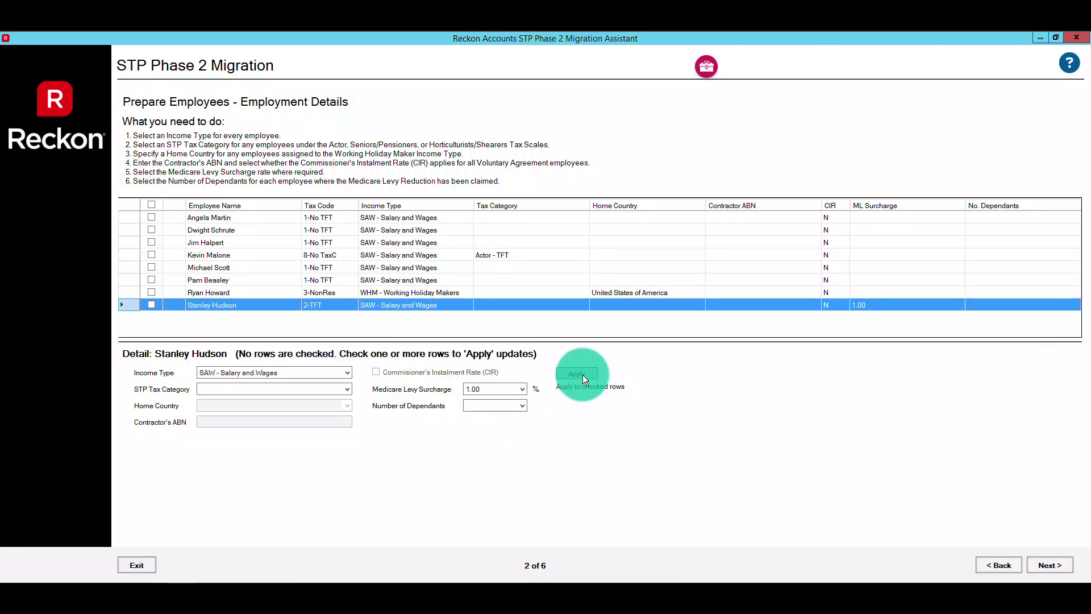
On the Gross Wages Items step, map Salary and Hourly Pay to Gross Payments together
left_click(1048, 565)
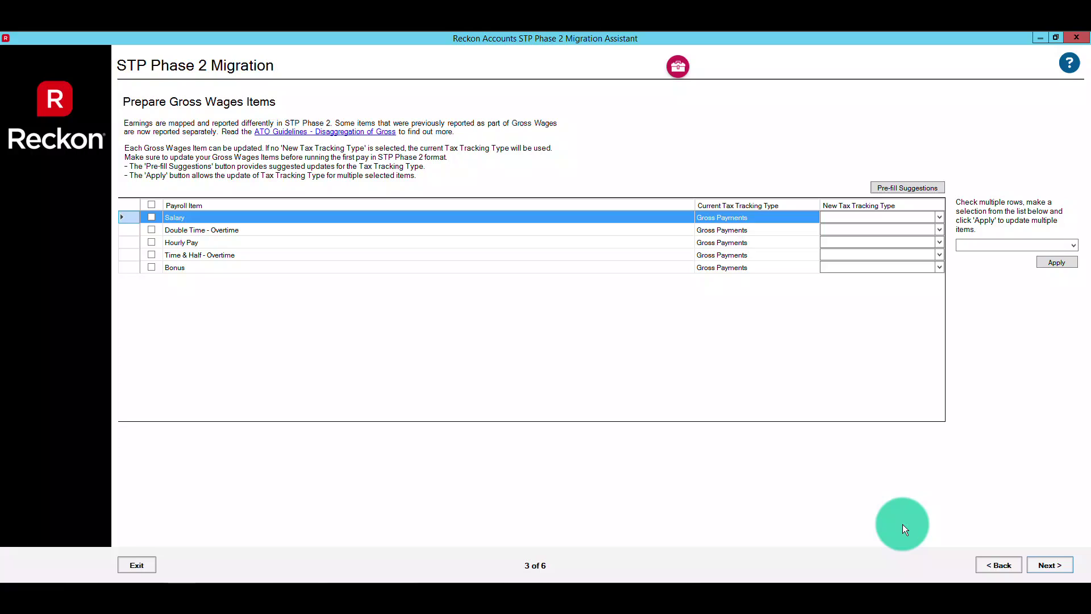
left_click(151, 217)
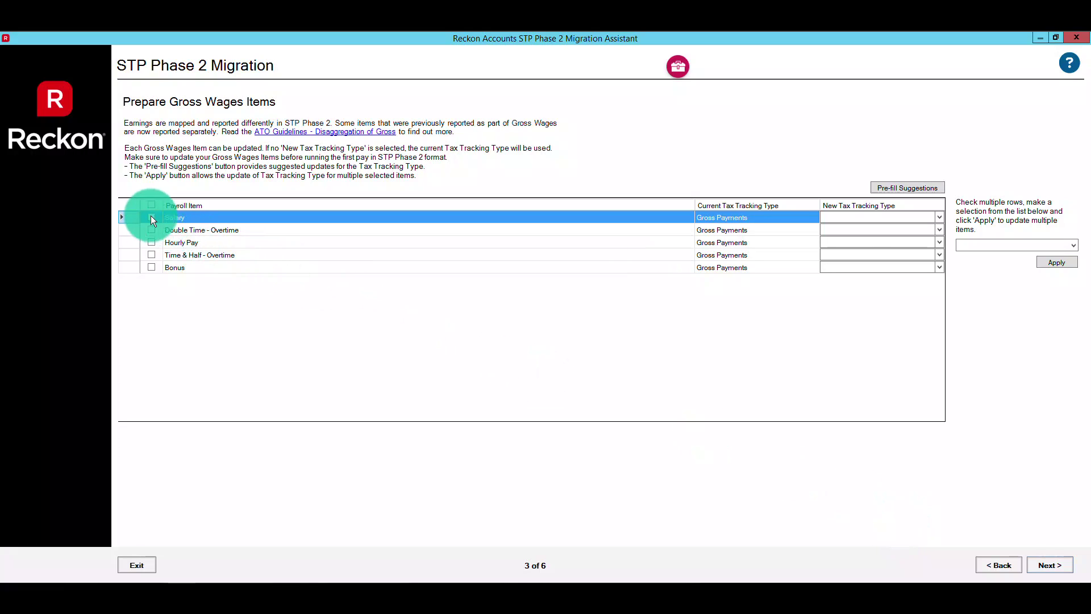
left_click(151, 242)
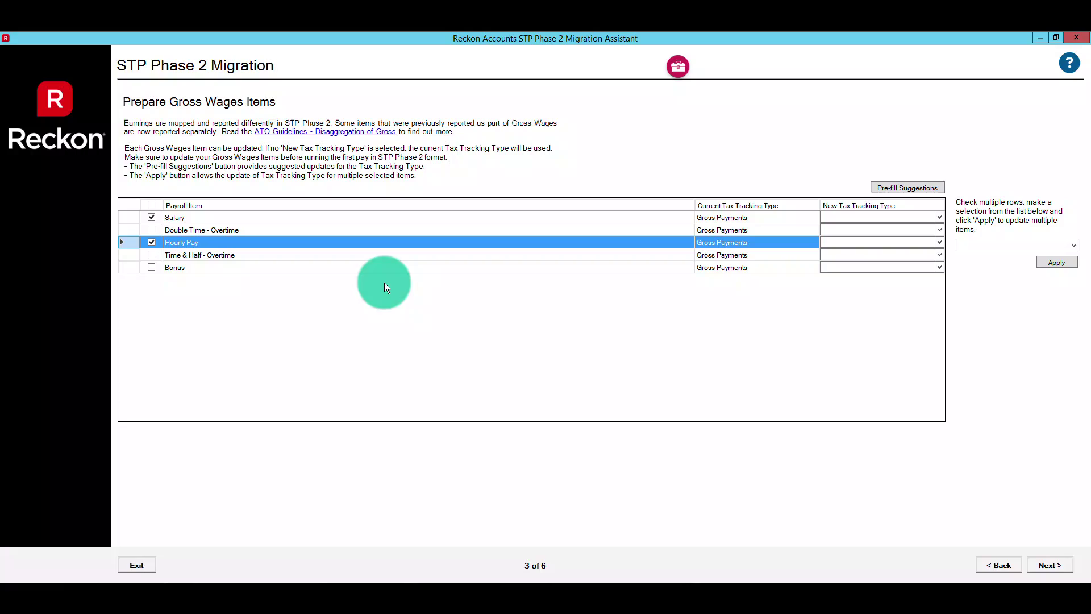
left_click(1073, 246)
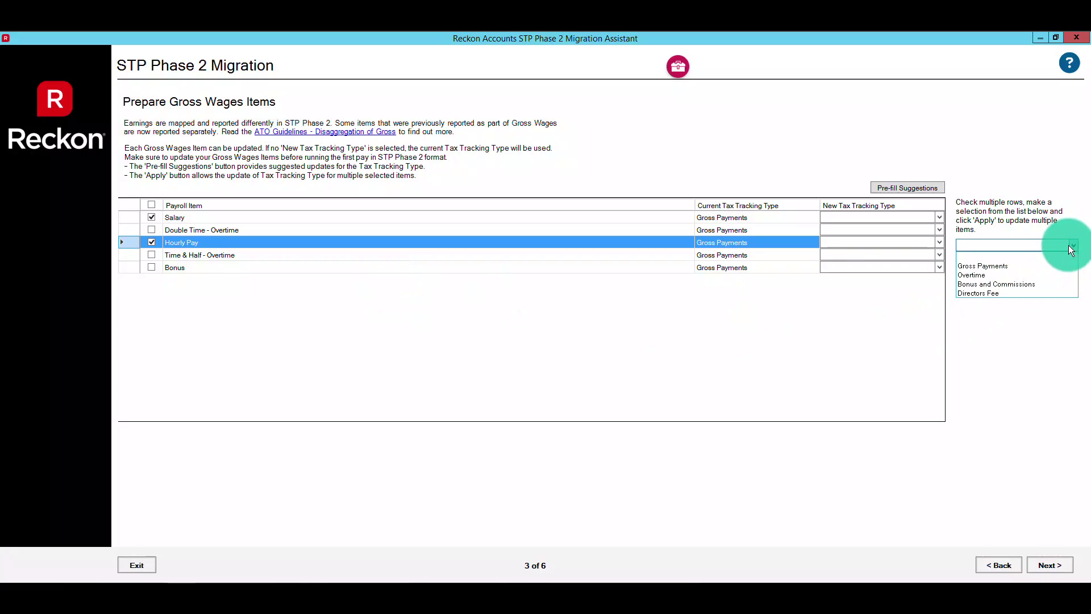
left_click(1001, 266)
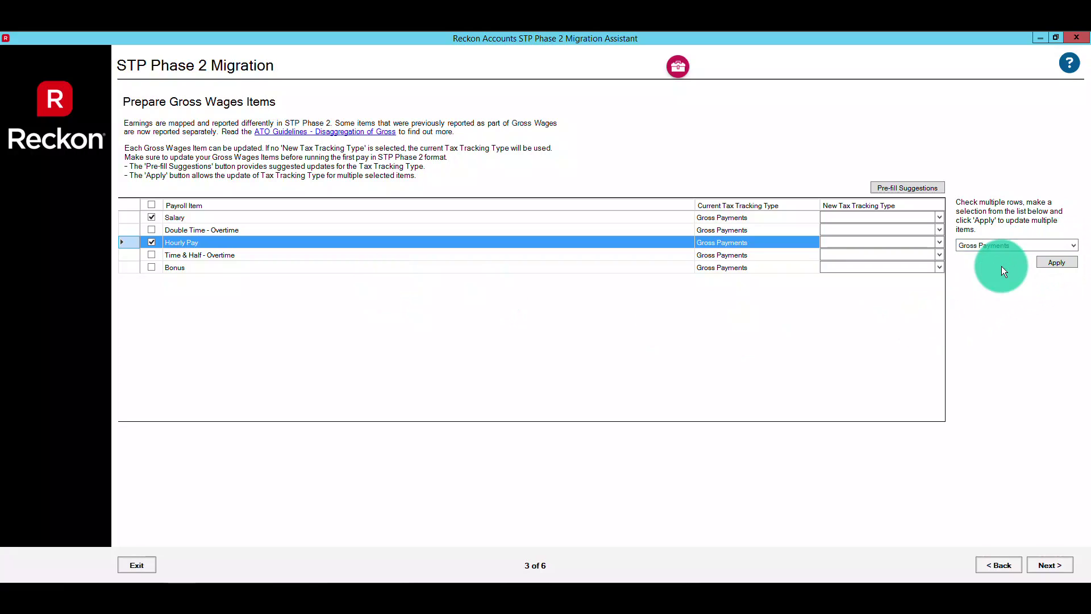
left_click(1050, 262)
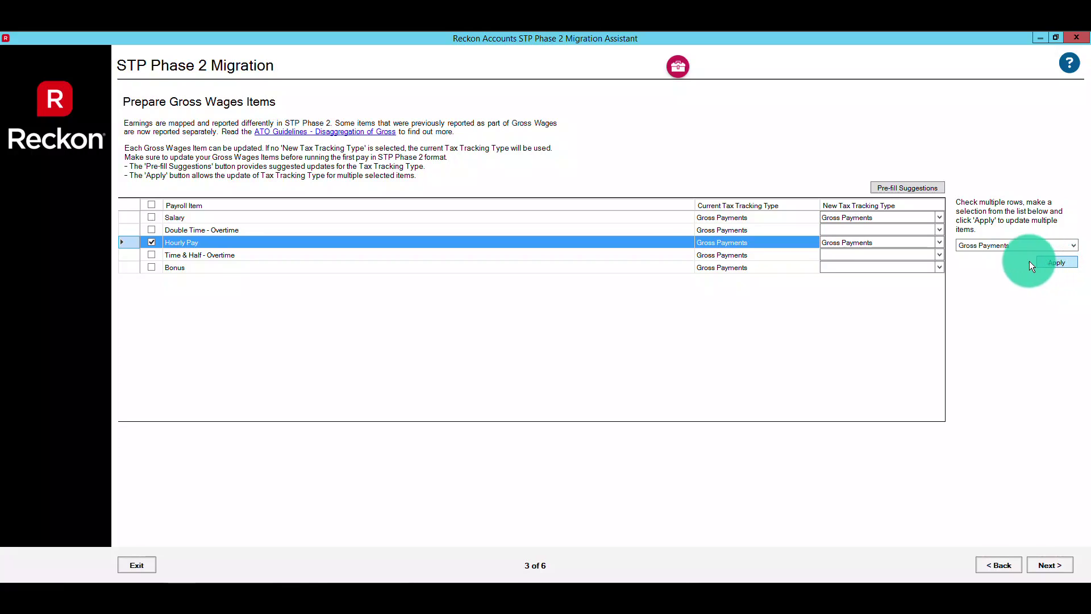
Pre-fill remaining wage items with suggested tracking types and continue to Prepare Allowance Items
left_click(908, 187)
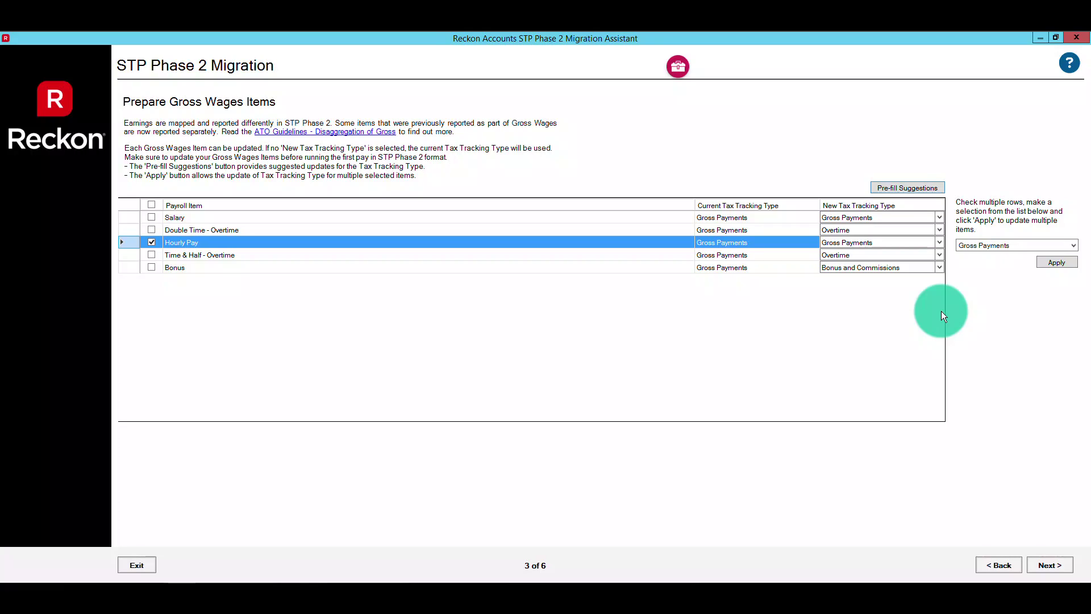
left_click(1046, 564)
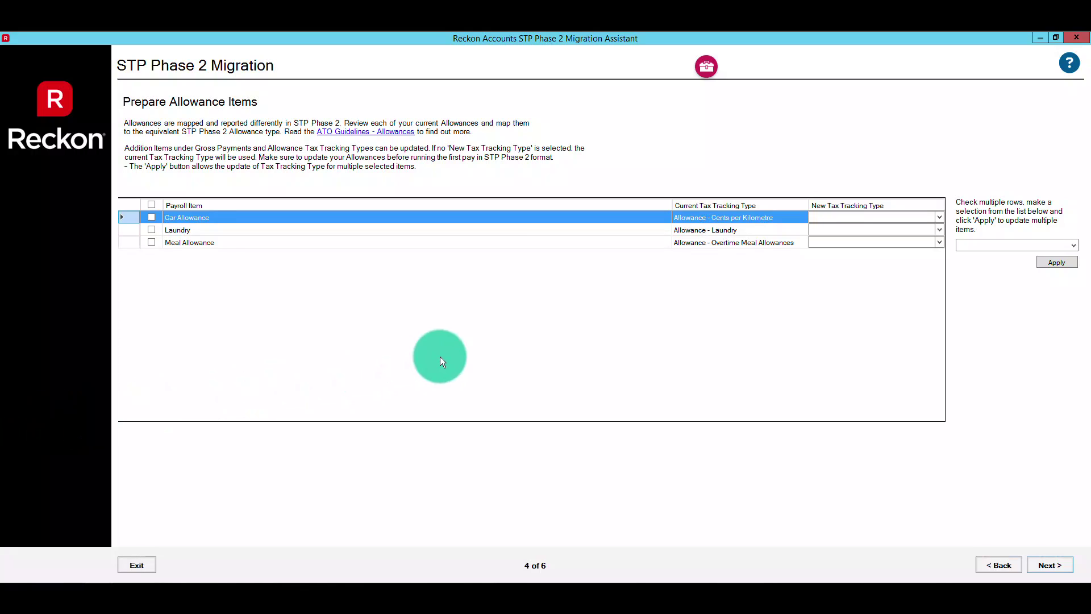
Map Car Allowance to Cents per Kilometre, Laundry to Allowance - Laundry, Meal Allowance to Overtime Meal Allowances
left_click(941, 215)
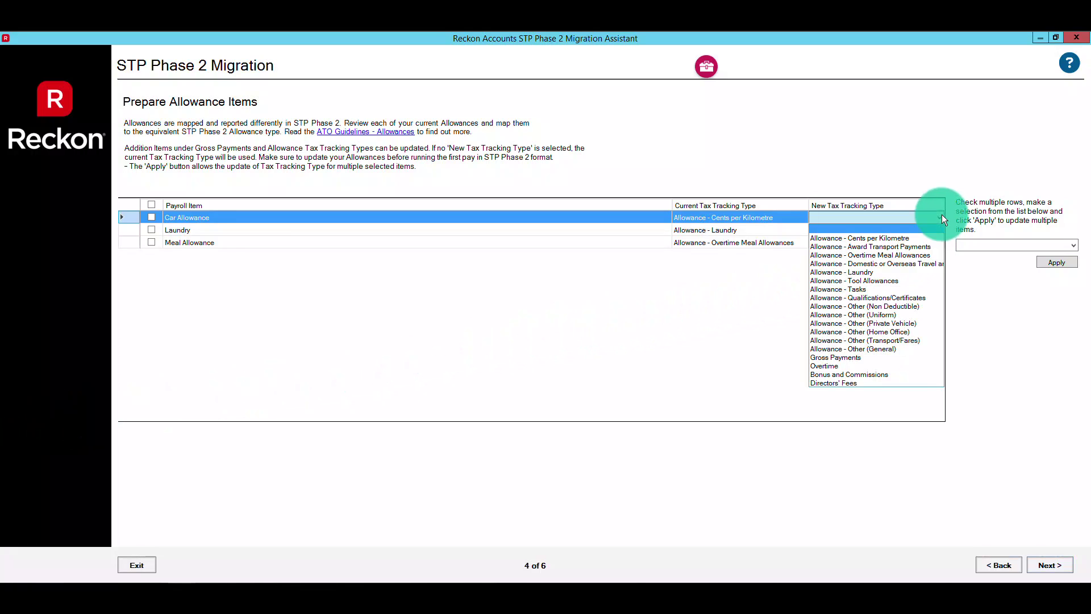
left_click(922, 239)
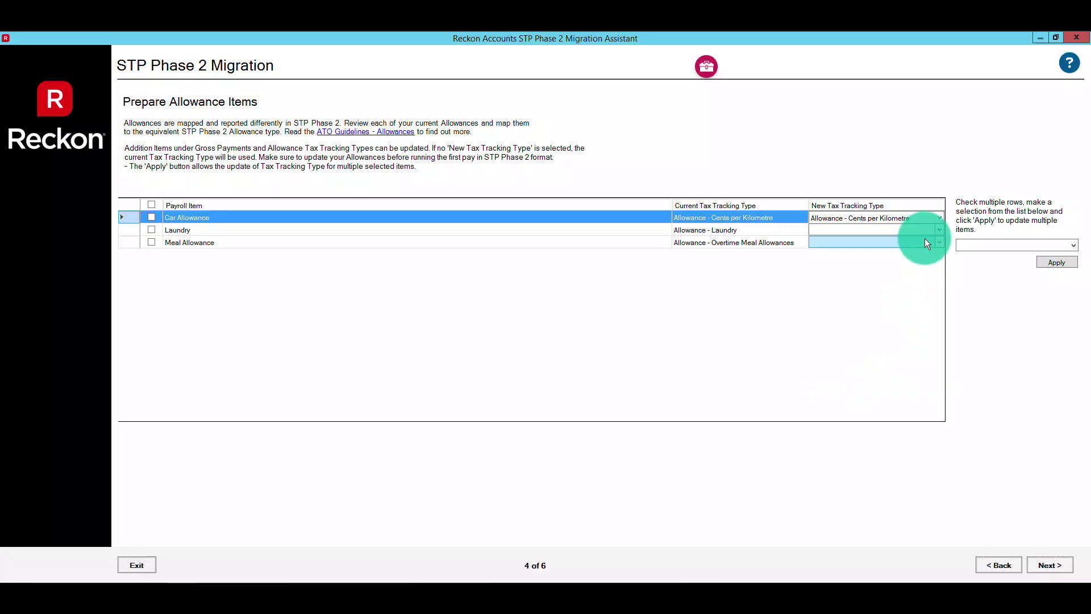
left_click(939, 231)
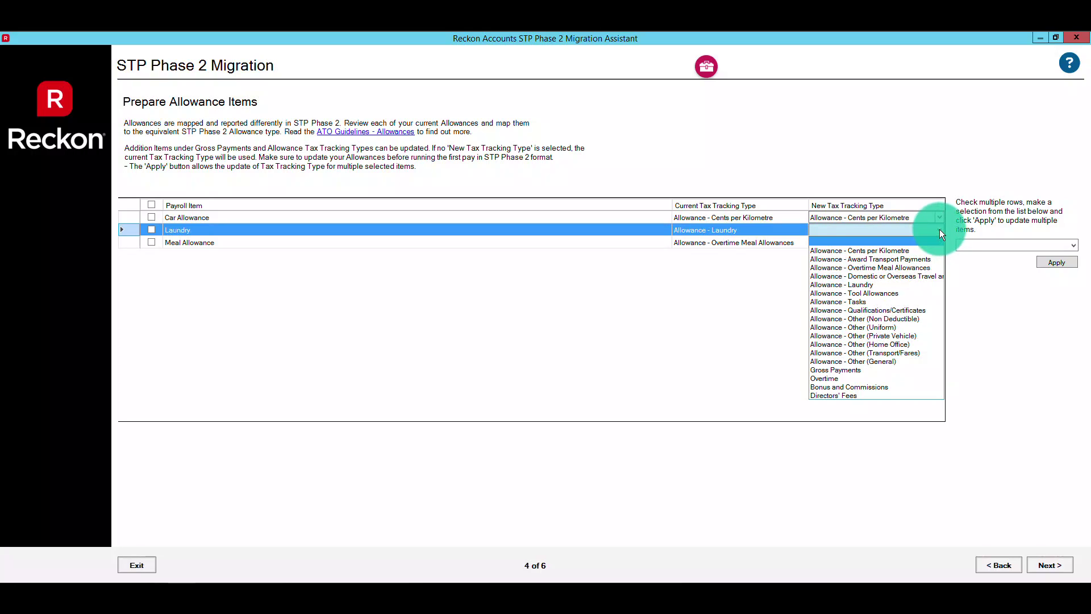
left_click(878, 284)
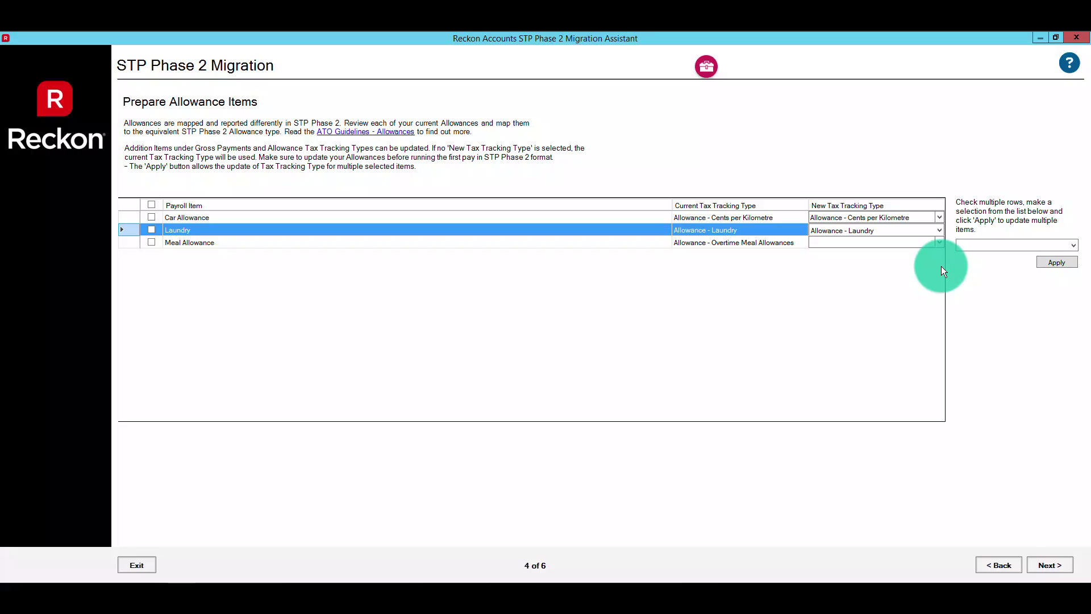
left_click(938, 244)
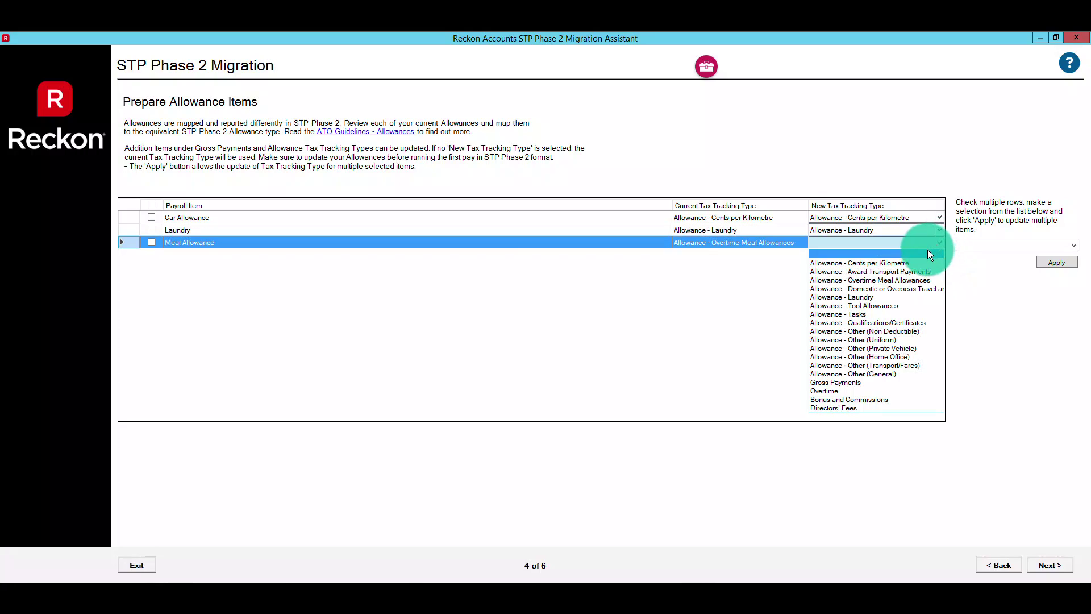
left_click(891, 281)
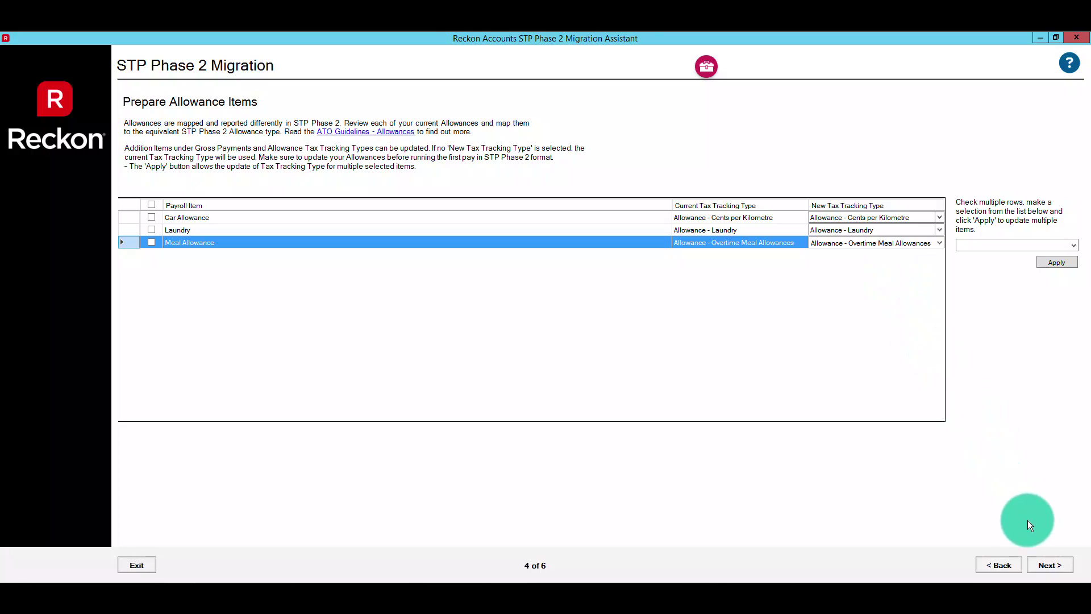
On the leave items step, map Holiday Salary to Leave - Other Paid Leave (O)
left_click(1050, 568)
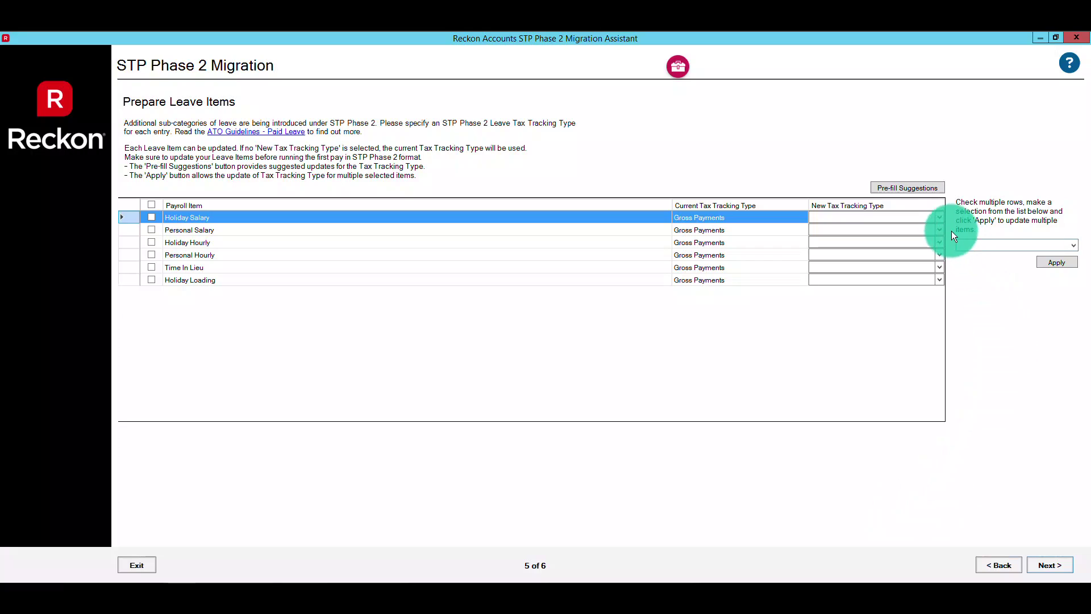
left_click(940, 217)
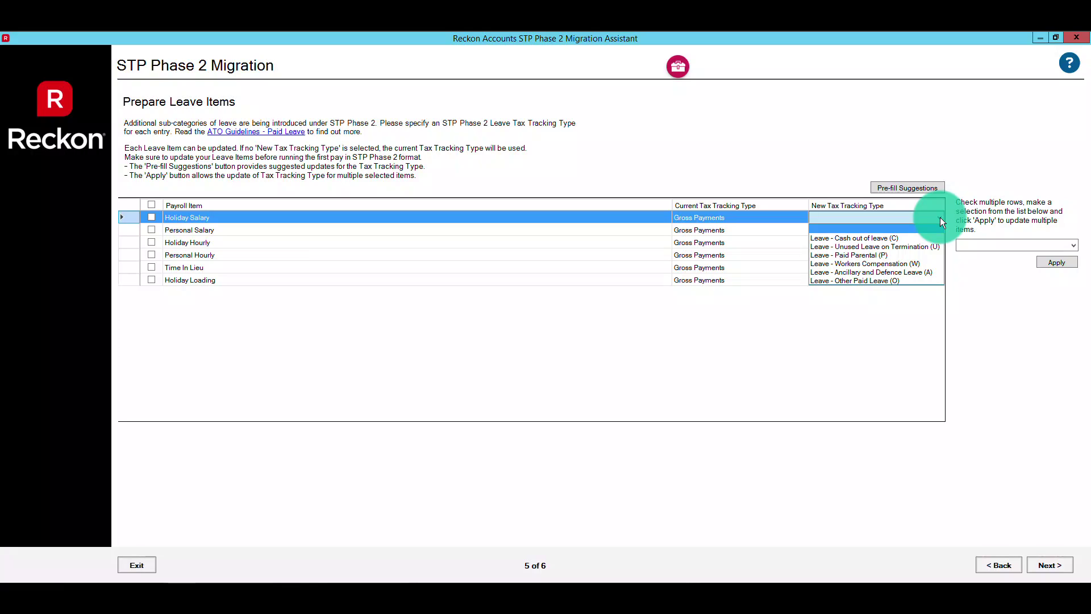
left_click(868, 280)
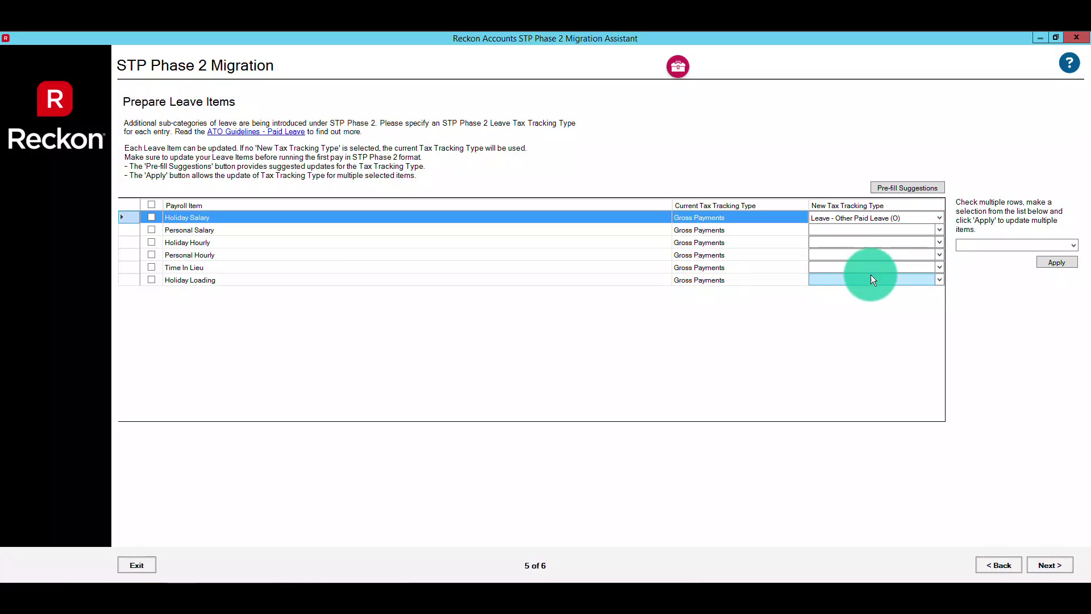
Bulk-map Personal Salary and Holiday Hourly to Other Paid Leave (O), then pre-fill remaining leave items
left_click(152, 229)
left_click(152, 242)
left_click(151, 250)
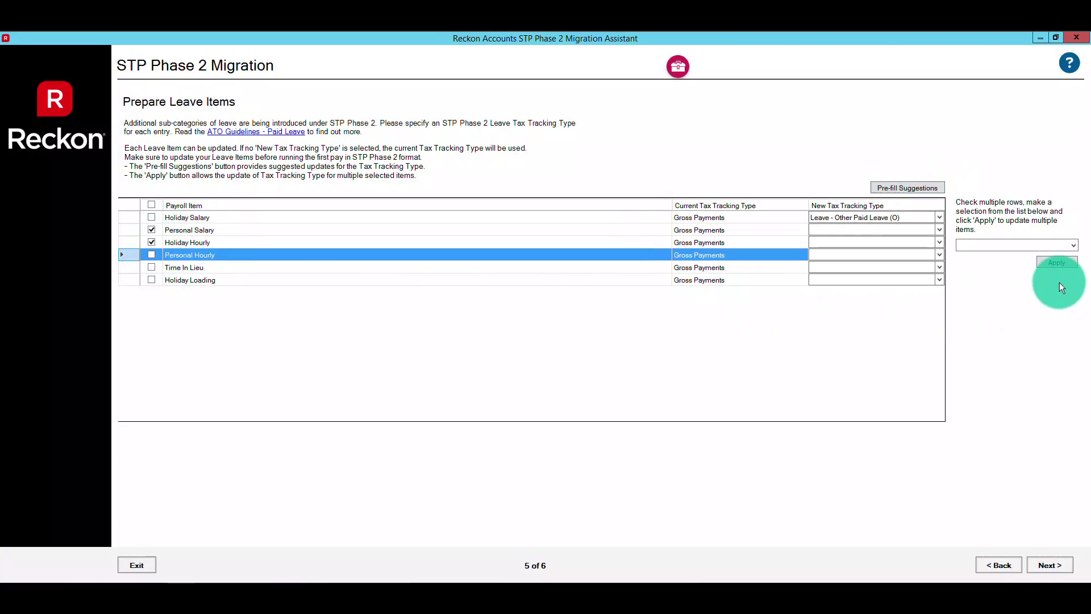
left_click(1075, 249)
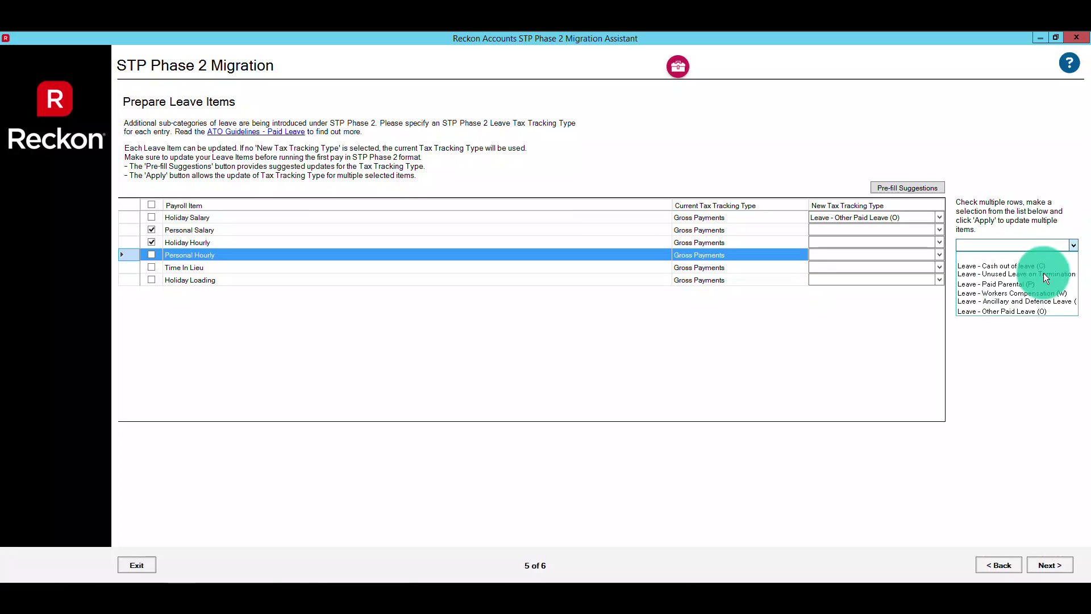
left_click(1011, 311)
left_click(1055, 264)
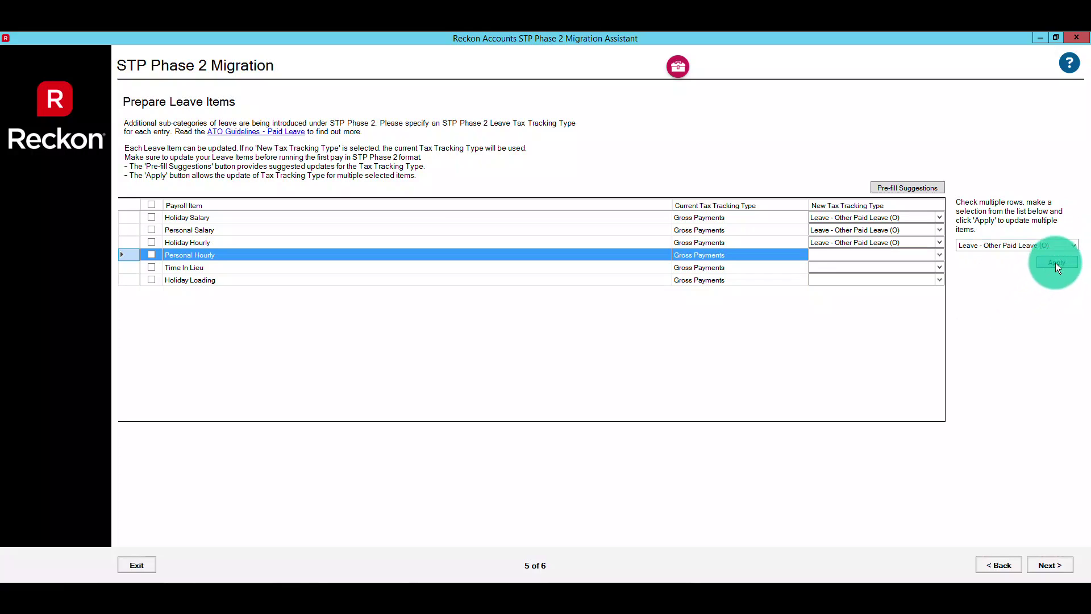
left_click(930, 192)
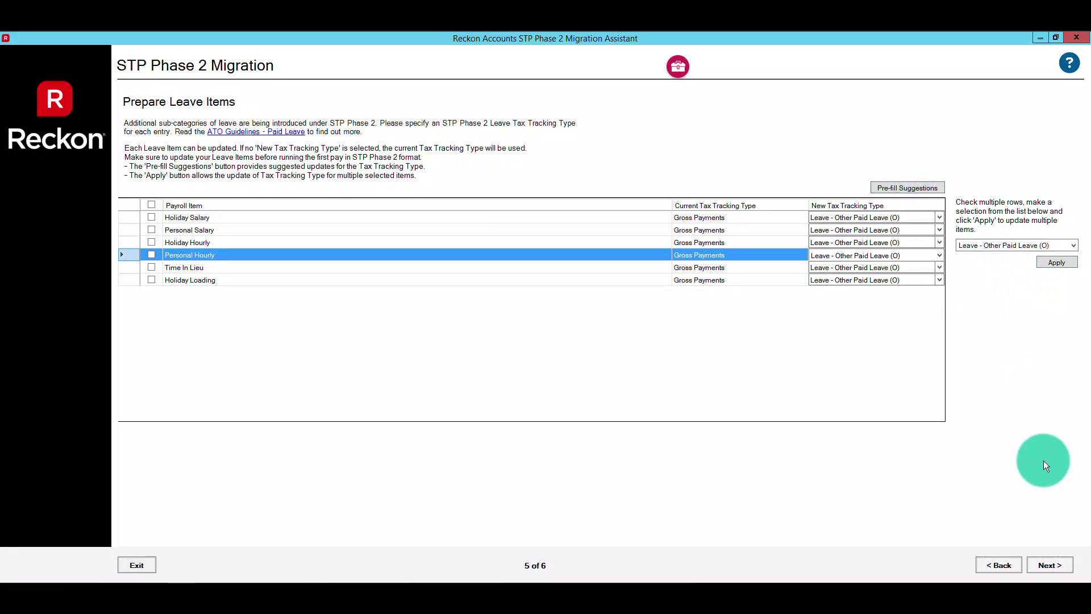
Advance to the Congratulations page and finish the Migration Assistant
left_click(1048, 566)
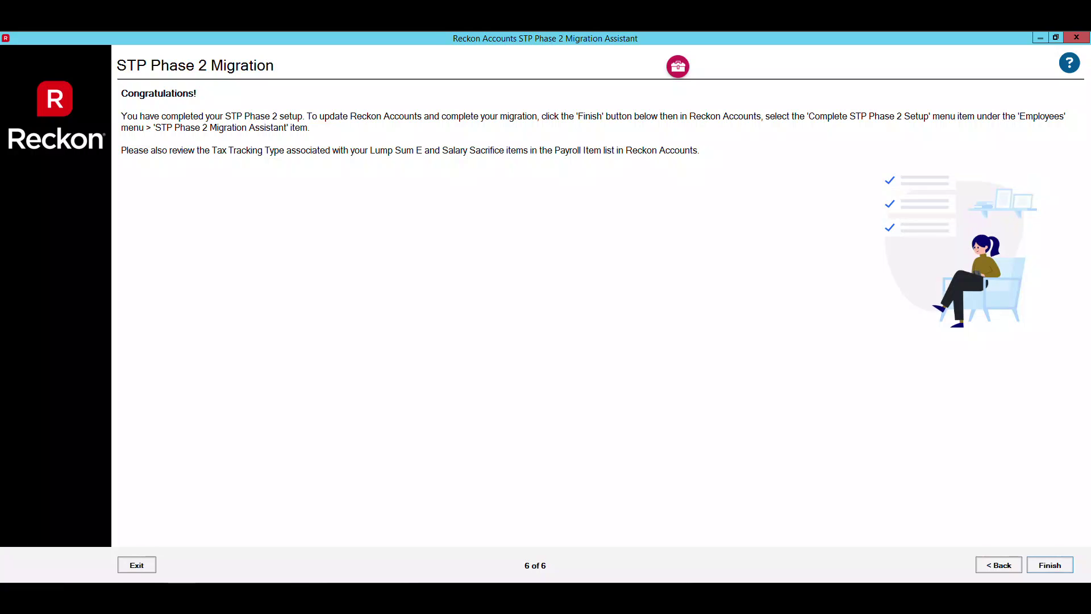
left_click(1049, 564)
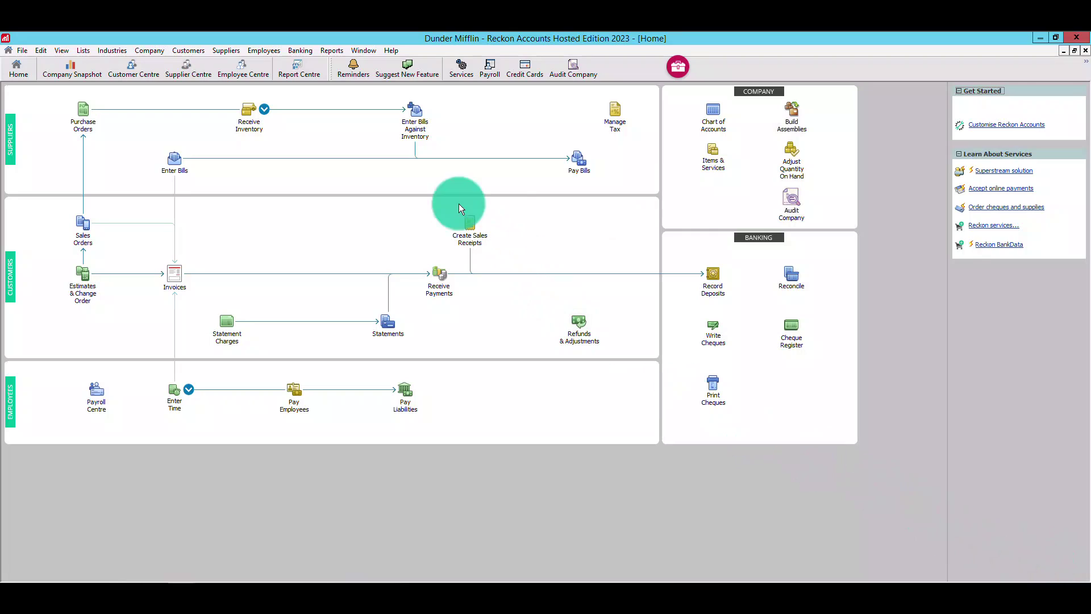
Run Complete STP Phase 2 Setup from the Employees menu to import the changes
left_click(263, 51)
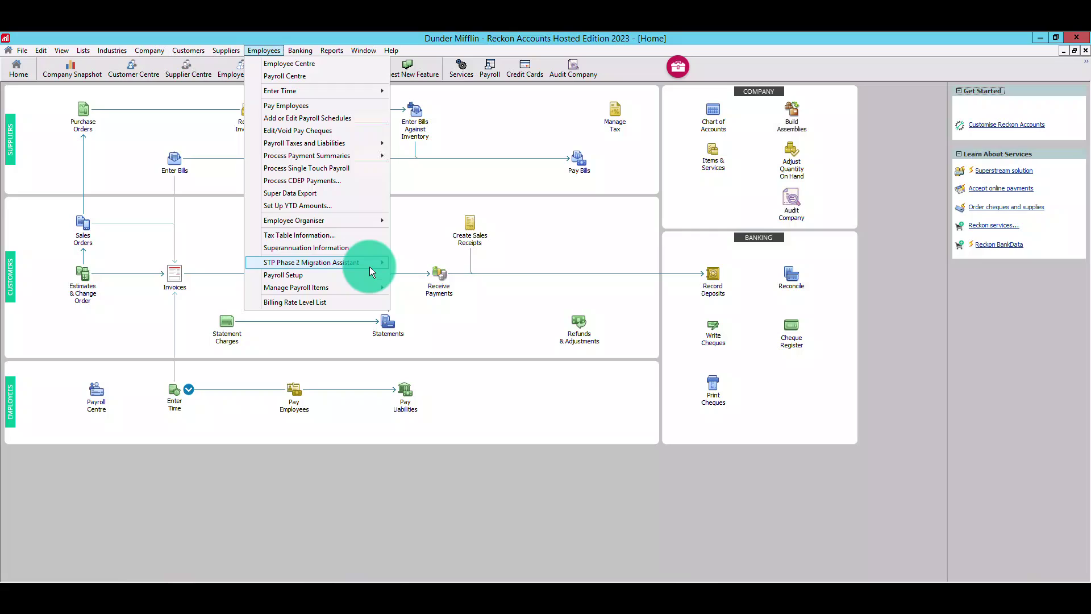
mouse_move(369, 267)
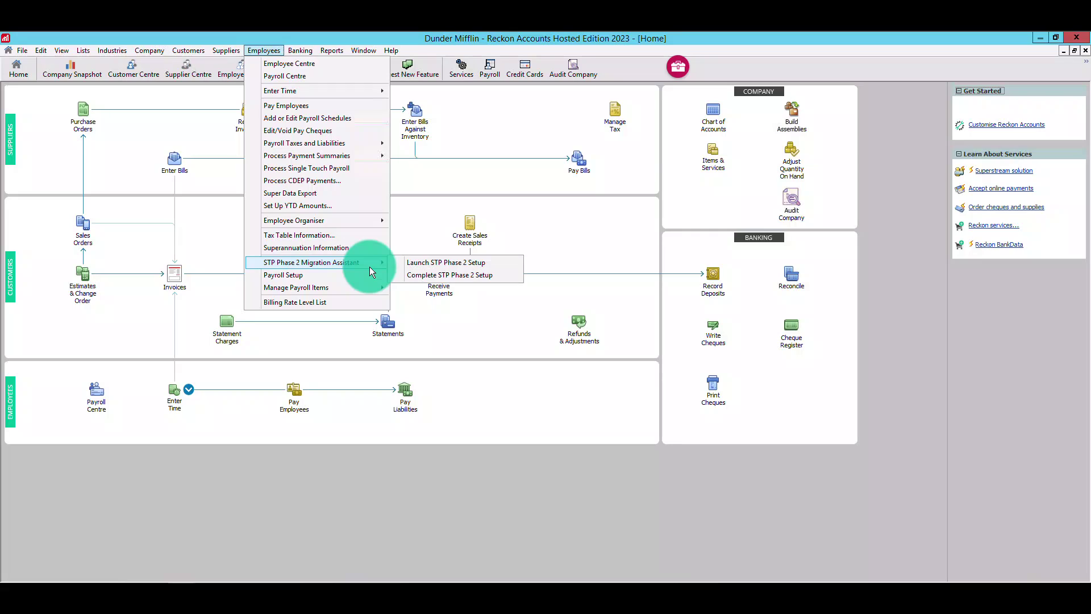
left_click(508, 277)
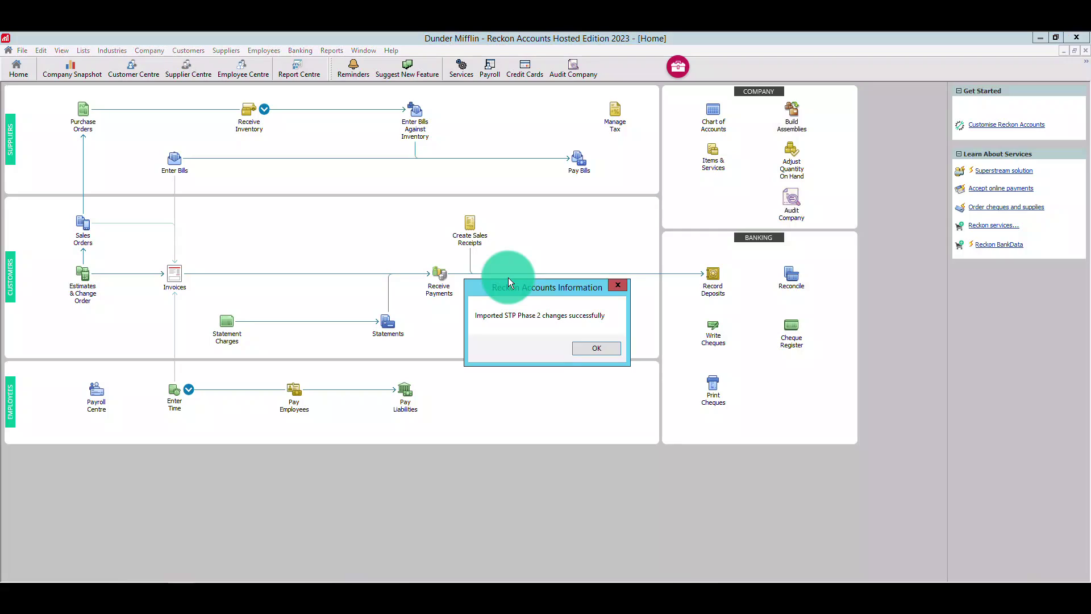